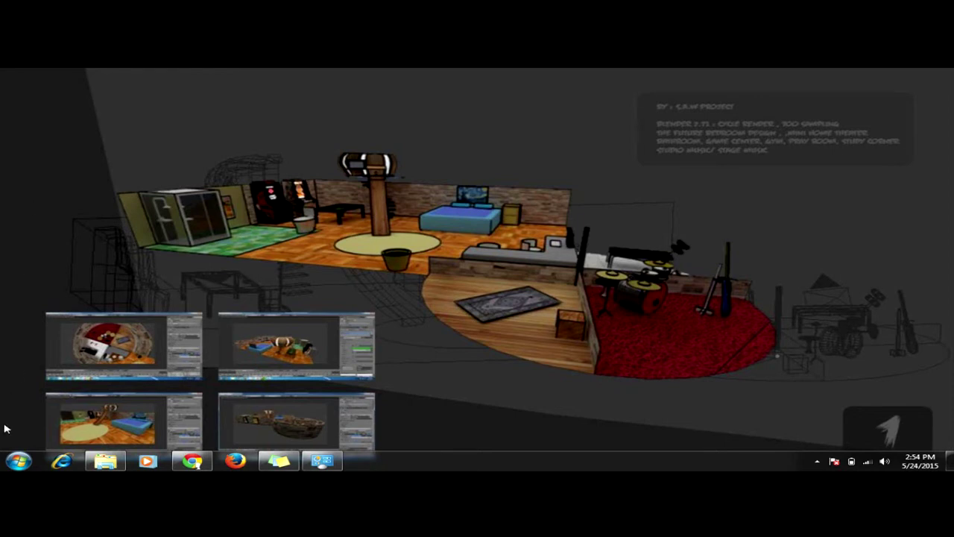
Step: Open the Windows Start menu to find the Blender entry
left_click(16, 460)
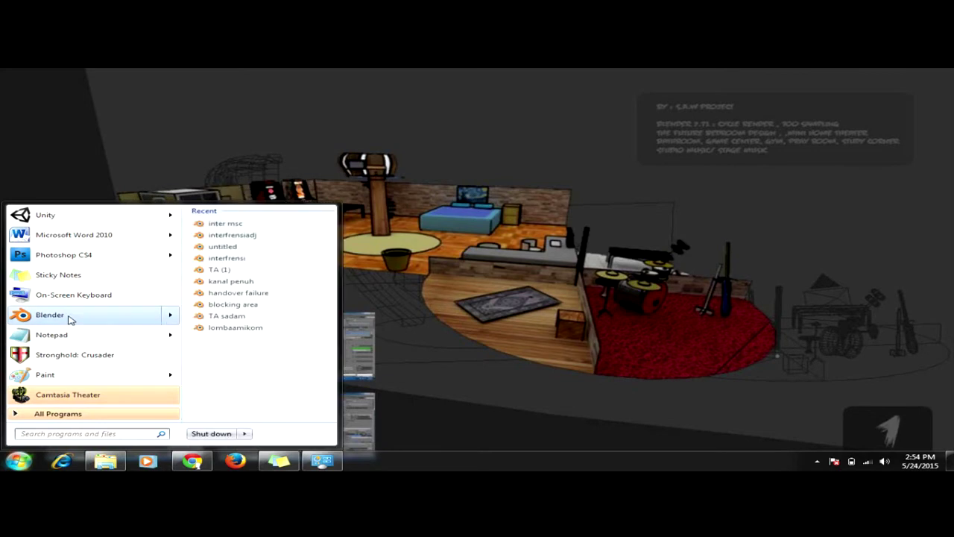
Step: Launch Blender 2.72 and dismiss its splash screen to reveal the default cube
left_click(69, 317)
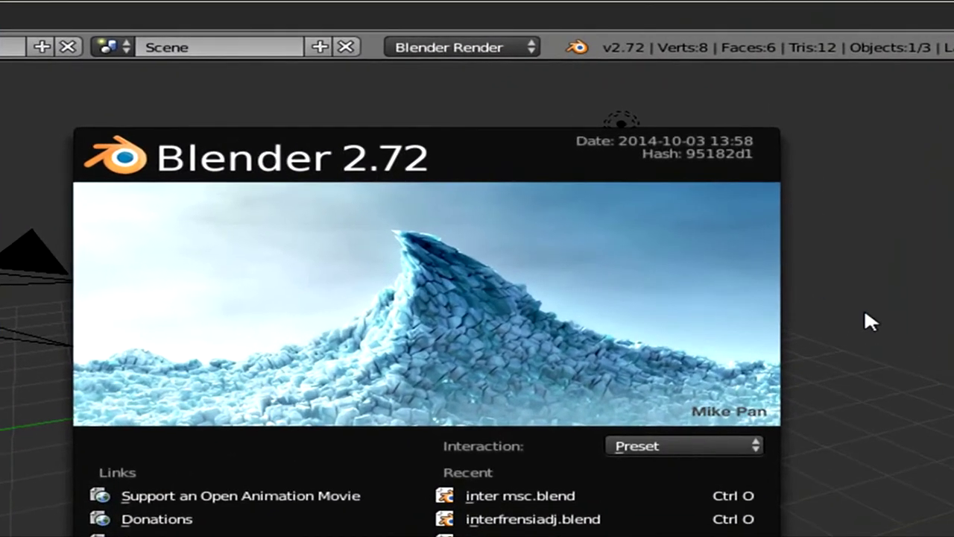
left_click(863, 315)
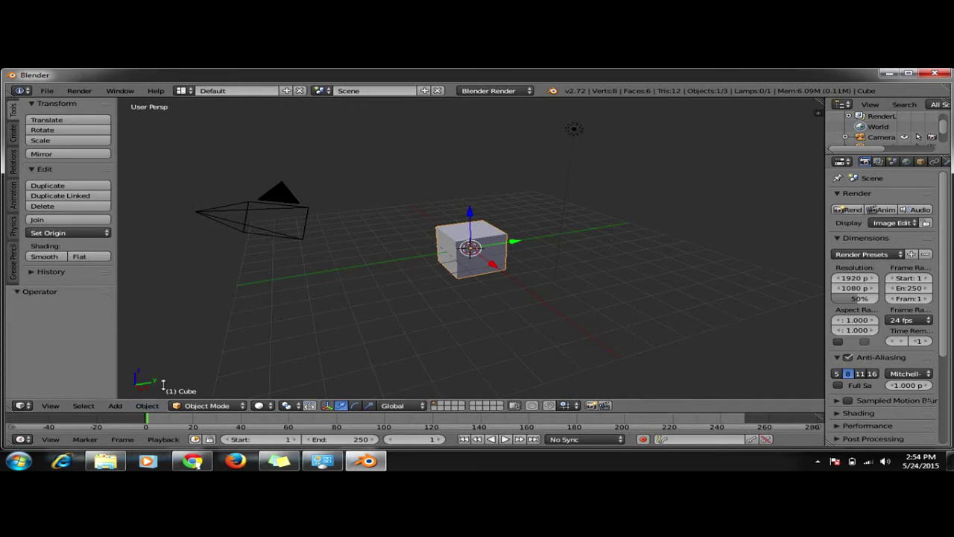
Step: Set the render engine to Blender Game and use the Game Logic screen layout
mouse_move(431, 246)
middle_mouse_down()
mouse_move(590, 275)
mouse_move(616, 231)
mouse_move(612, 220)
middle_mouse_up()
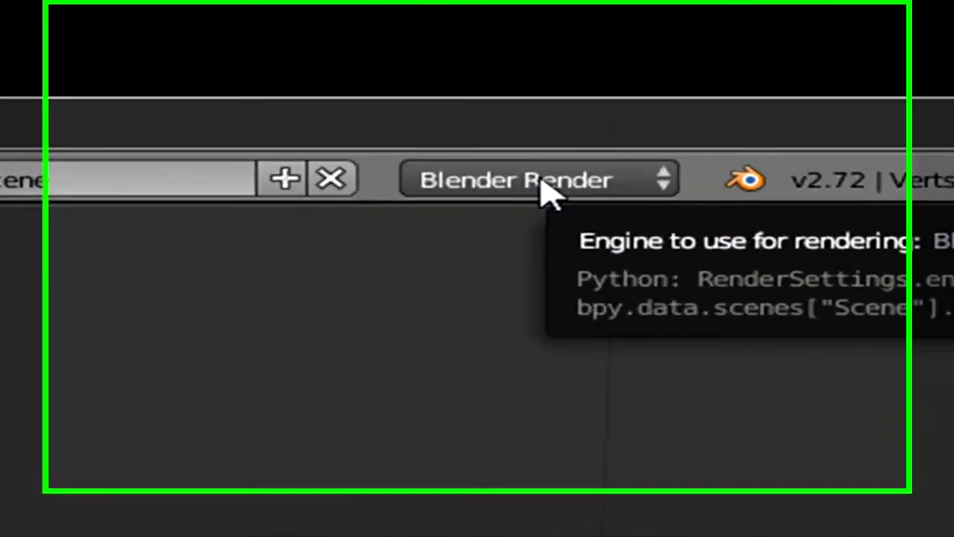
left_click(496, 92)
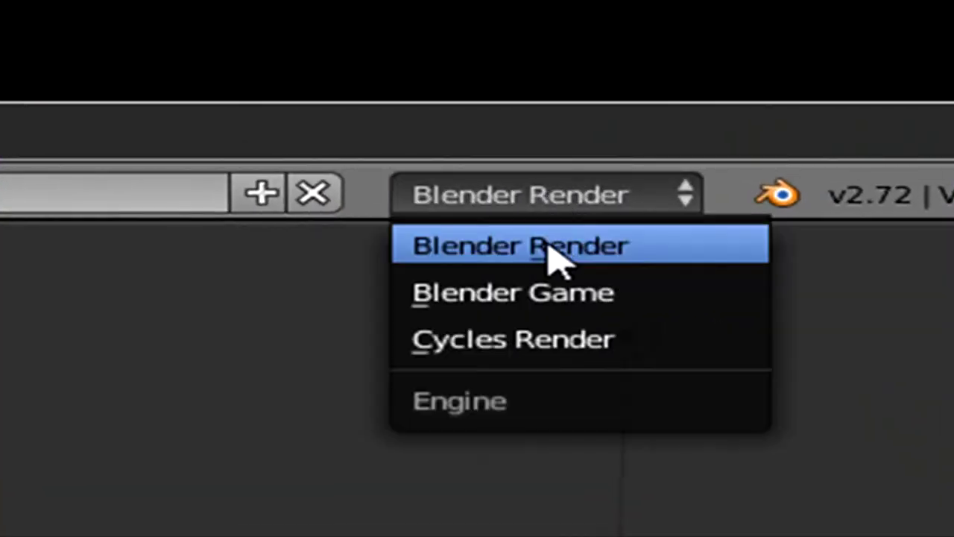
left_click(557, 292)
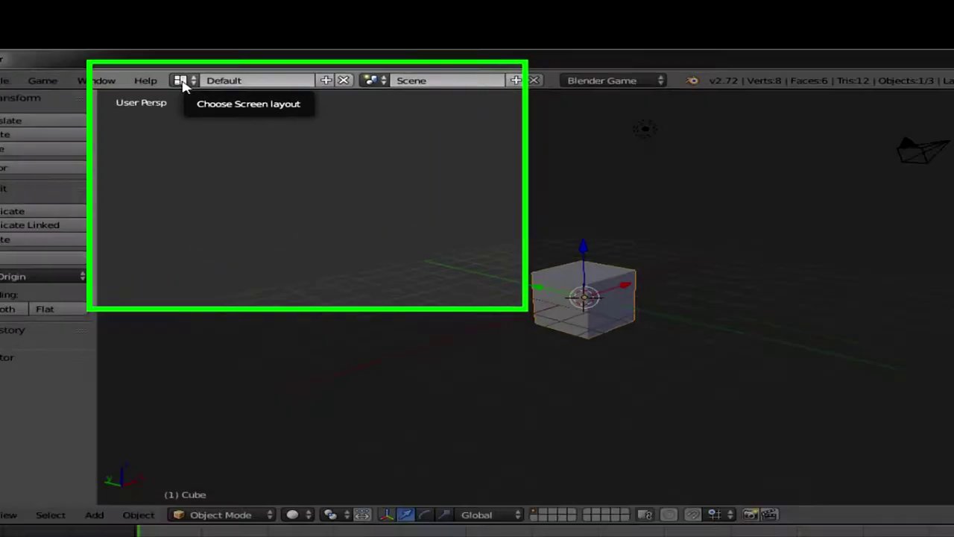
left_click(179, 92)
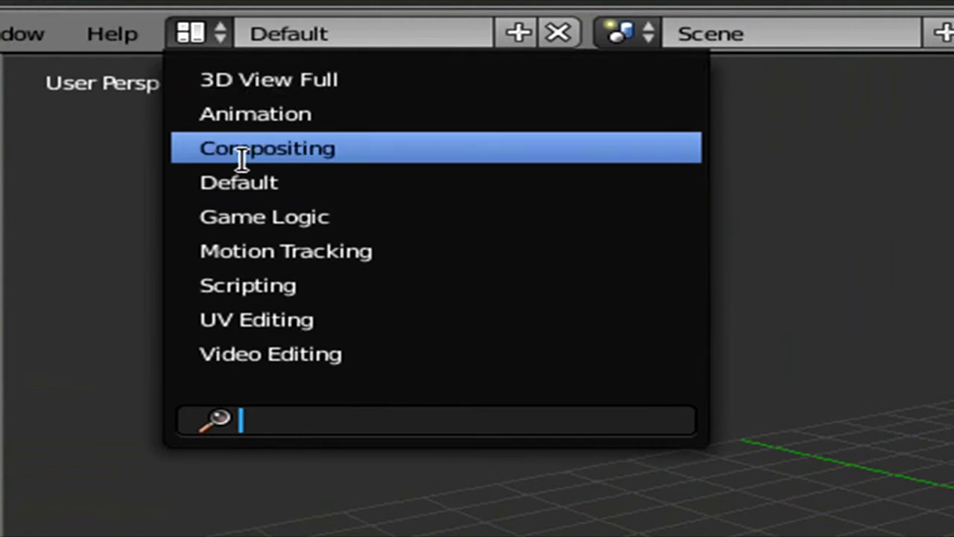
left_click(281, 218)
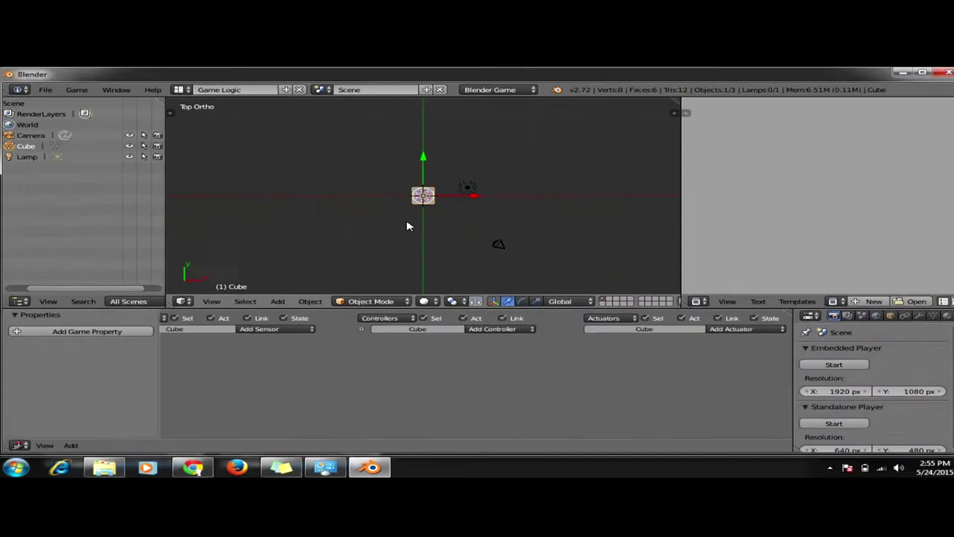
scroll(407, 224, "up", 5)
scroll(407, 218, "up", 3)
scroll(404, 215, "up", 3)
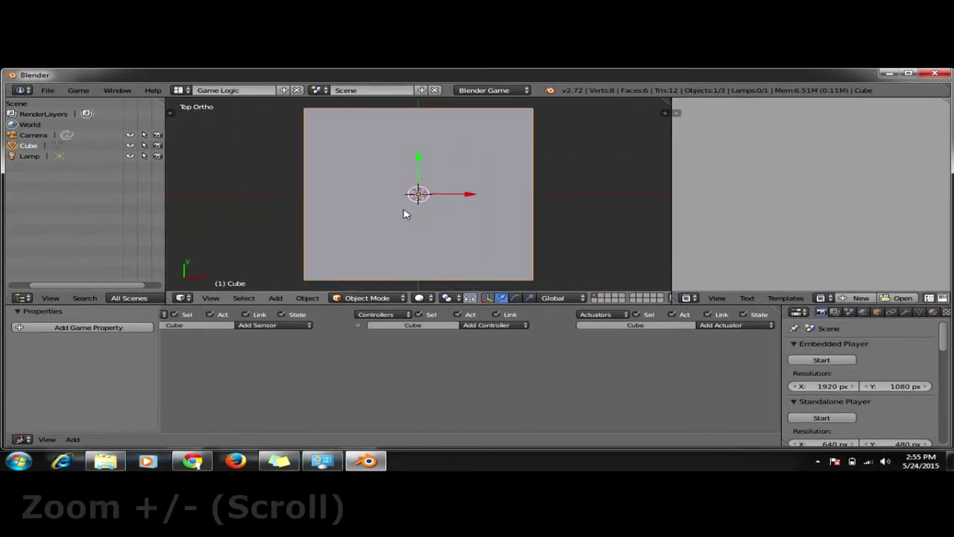
scroll(404, 215, "down", 6)
scroll(405, 213, "up", 4)
scroll(405, 212, "down", 4)
scroll(406, 214, "up", 5)
scroll(409, 221, "down", 3)
scroll(410, 220, "up", 5)
scroll(410, 216, "down", 6)
scroll(411, 209, "up", 7)
scroll(411, 201, "down", 4)
scroll(411, 205, "up", 2)
scroll(399, 201, "down", 3)
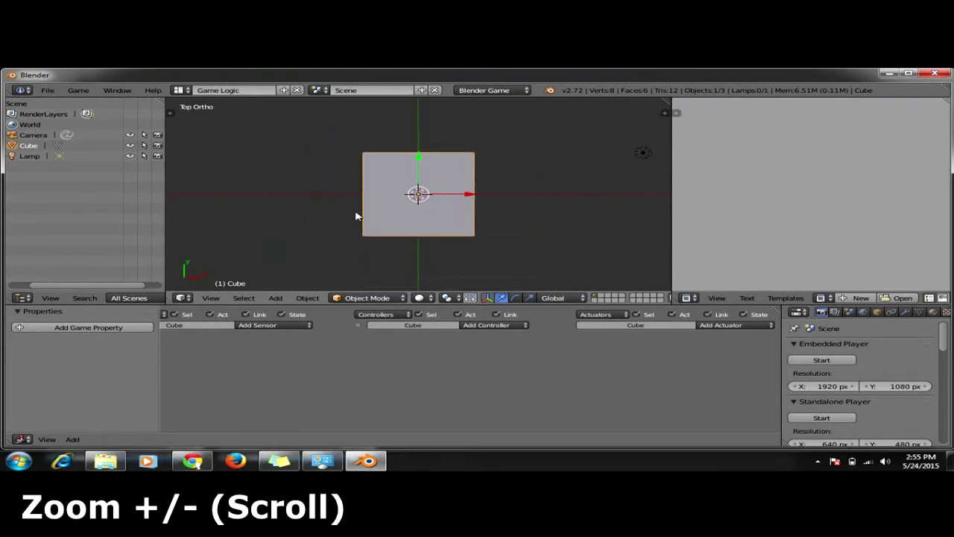
mouse_move(356, 215)
middle_mouse_down()
mouse_move(430, 150)
mouse_move(366, 217)
mouse_move(544, 132)
mouse_move(415, 118)
mouse_move(579, 137)
mouse_move(614, 159)
mouse_move(494, 197)
mouse_move(643, 183)
mouse_move(528, 145)
mouse_move(437, 176)
mouse_move(543, 151)
mouse_move(398, 187)
mouse_move(603, 178)
mouse_move(545, 138)
mouse_move(479, 177)
mouse_move(460, 171)
mouse_move(543, 179)
mouse_move(501, 173)
middle_mouse_up()
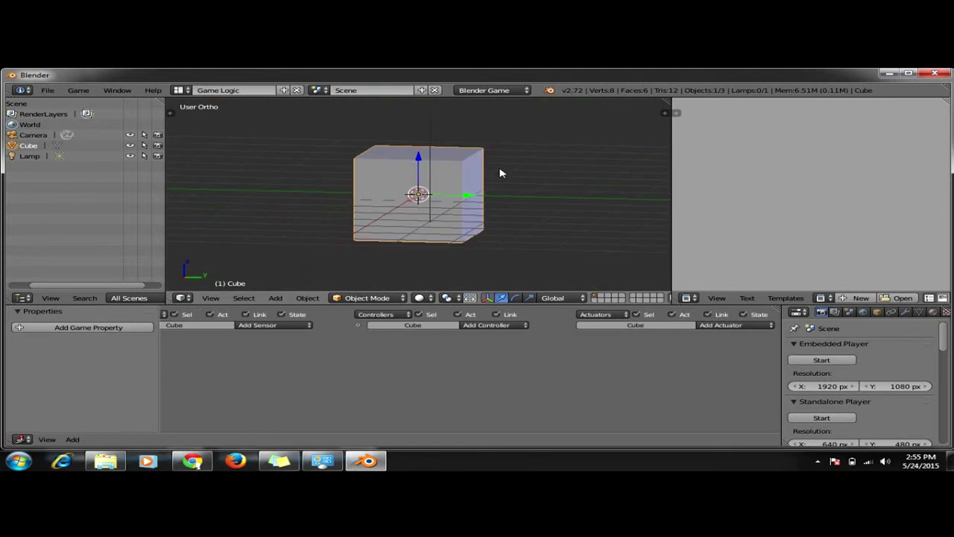
scroll(499, 171, "down", 5)
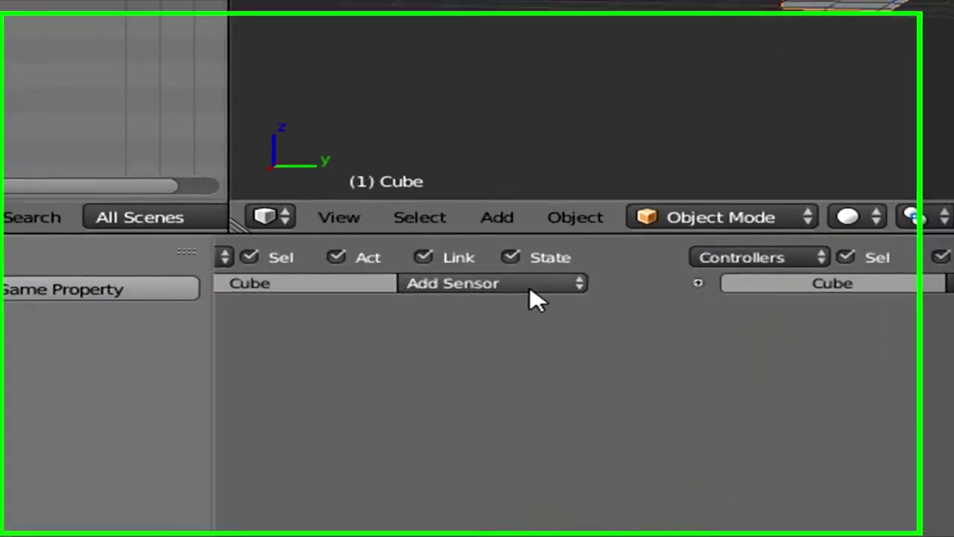
Step: Add a Keyboard sensor and a Simple Motion actuator to the Cube's logic bricks
left_click(552, 284)
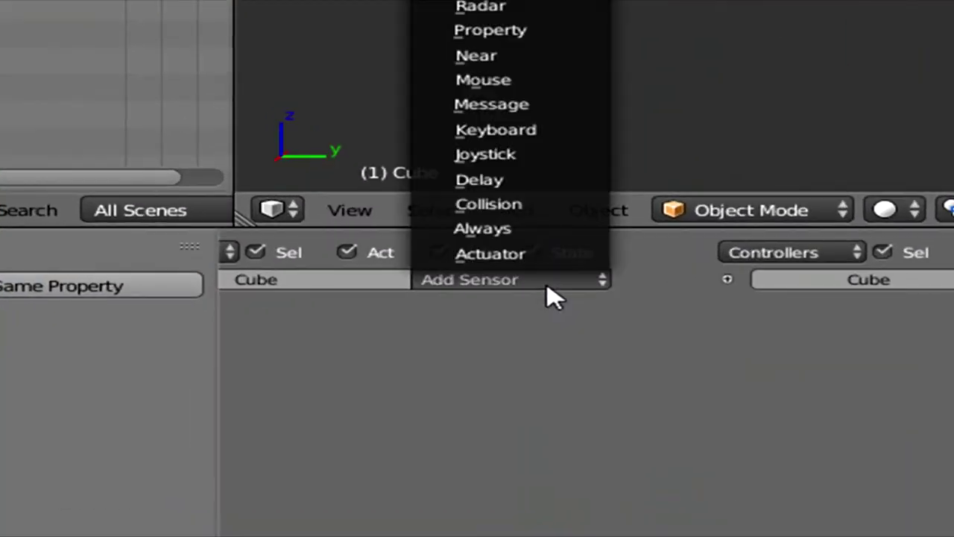
left_click(529, 133)
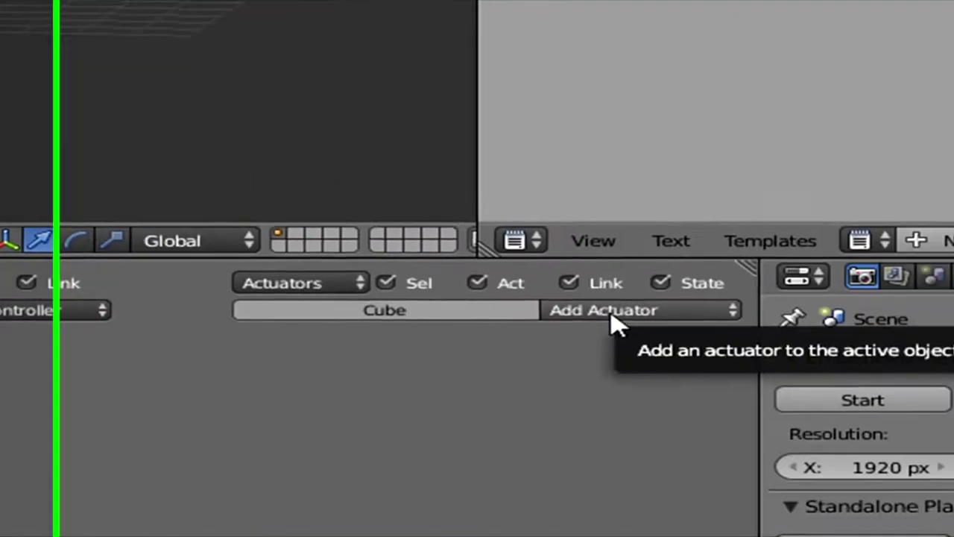
left_click(552, 326)
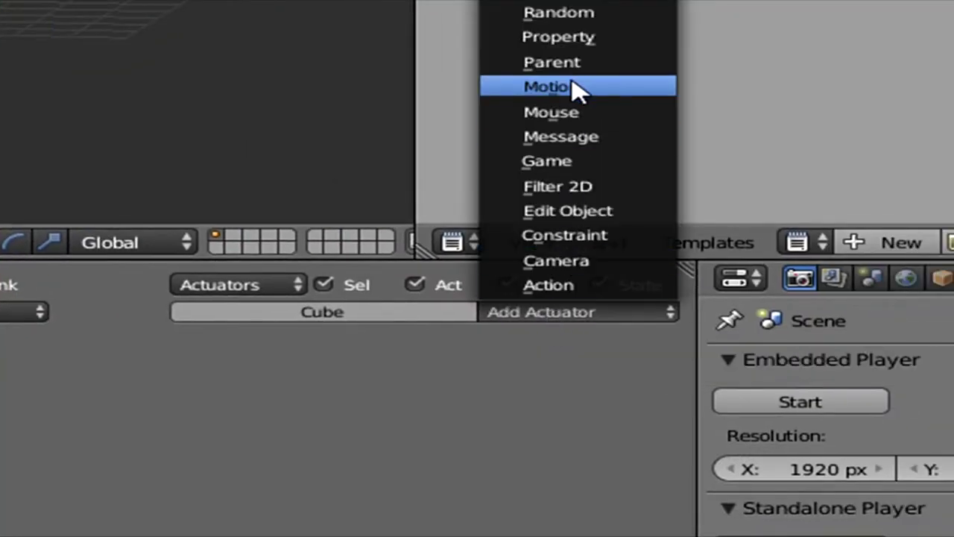
left_click(570, 87)
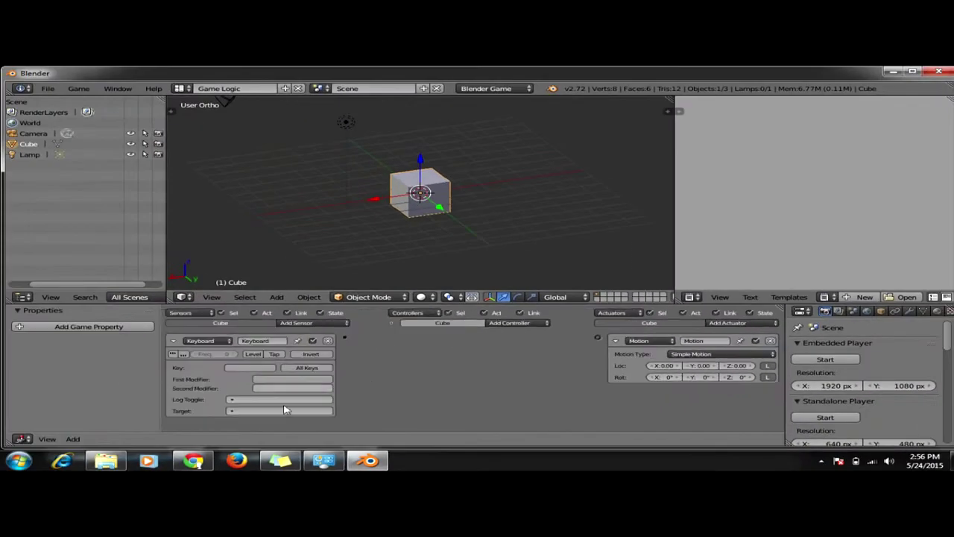
middle_click_drag(179, 362, 138, 371)
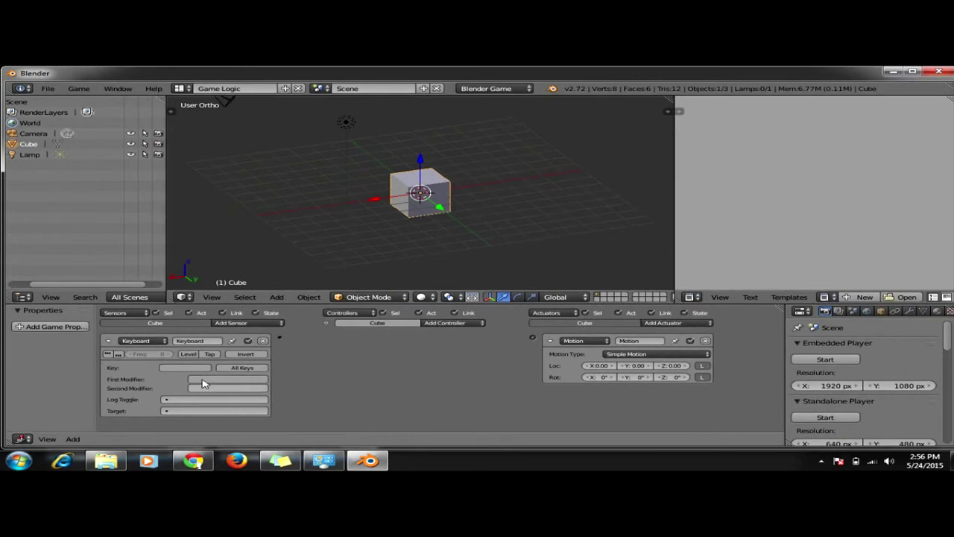
left_click(181, 369)
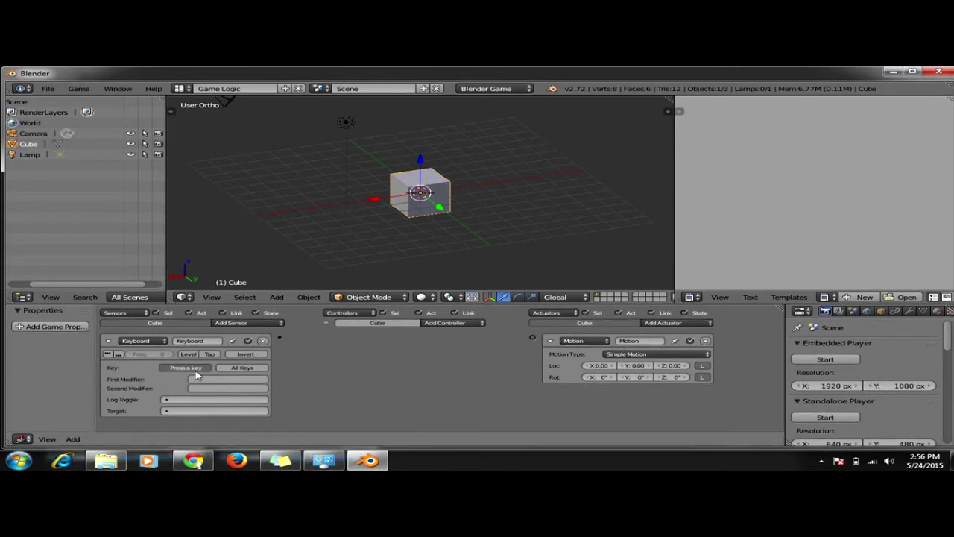
Step: Set the sensor key to W, link it through an And controller to Motion, and move the cube along X
key("w")
left_click_drag(314, 346, 534, 340)
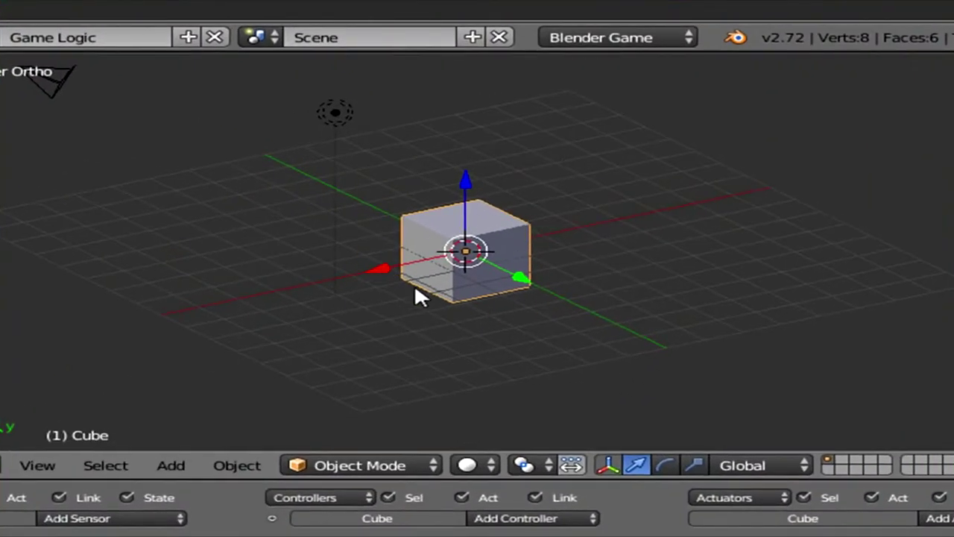
key("g")
key("x")
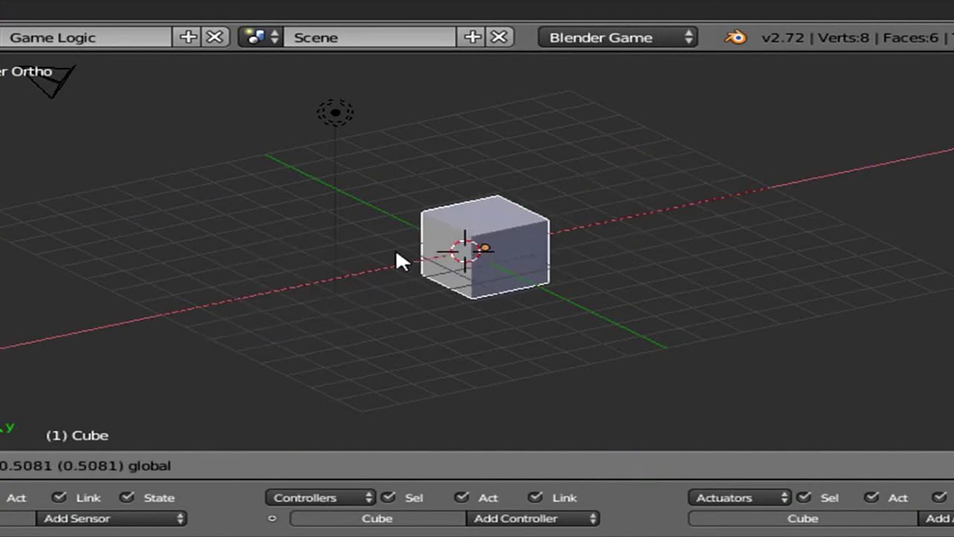
left_click(401, 261)
Step: Drag the cube along Y, Z and X and back to test its position
mouse_move(548, 277)
left_mouse_down()
mouse_move(693, 383)
mouse_move(527, 278)
left_mouse_up()
mouse_move(469, 164)
left_mouse_down()
mouse_move(475, 64)
mouse_move(479, 171)
left_mouse_up()
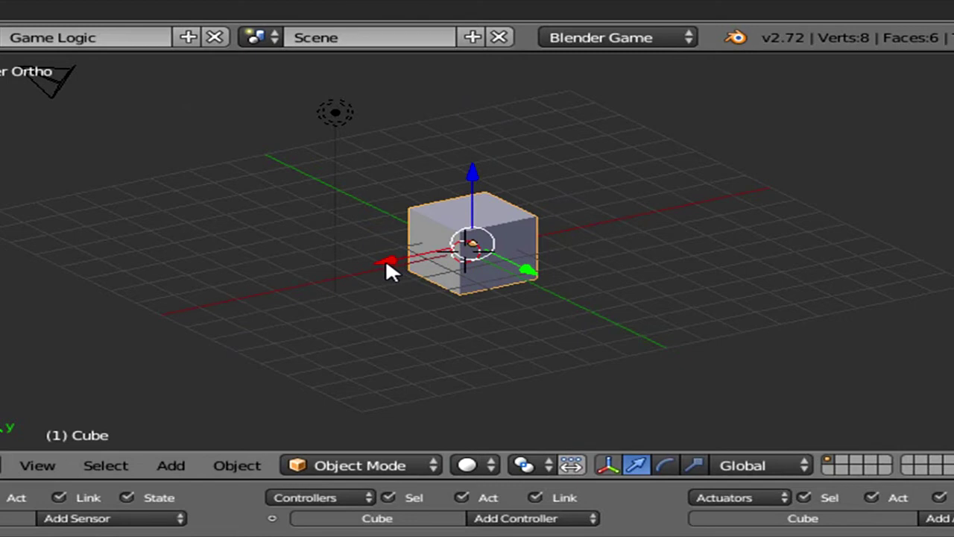
mouse_move(385, 259)
left_mouse_down()
mouse_move(792, 270)
mouse_move(358, 387)
mouse_move(401, 364)
mouse_move(447, 297)
left_mouse_up()
mouse_move(532, 270)
left_mouse_down()
mouse_move(632, 366)
mouse_move(534, 295)
mouse_move(507, 263)
left_mouse_up()
mouse_move(472, 170)
left_mouse_down()
mouse_move(498, 63)
mouse_move(490, 180)
left_mouse_up()
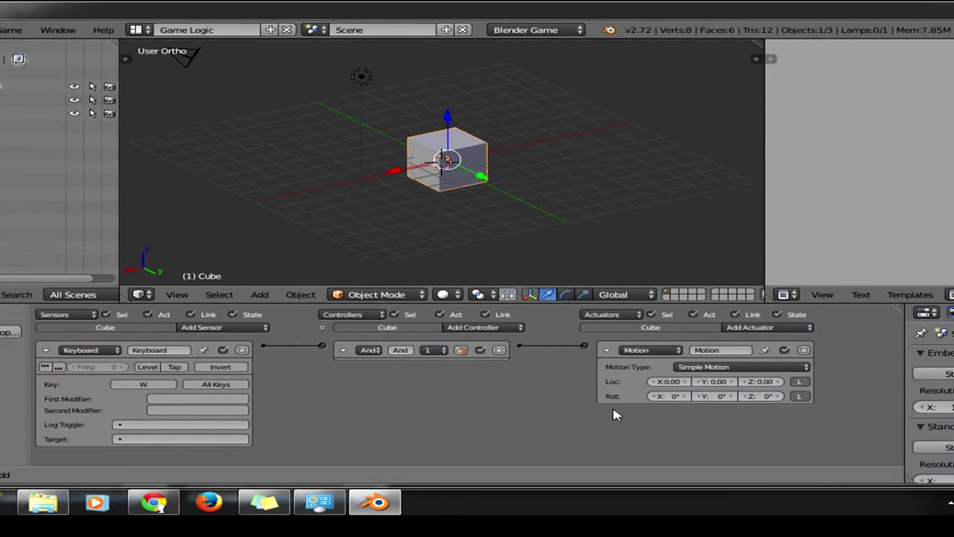
Step: Set the Motion actuator's Loc X to 0.10, then move the cube along X and back near centre
left_click(686, 384)
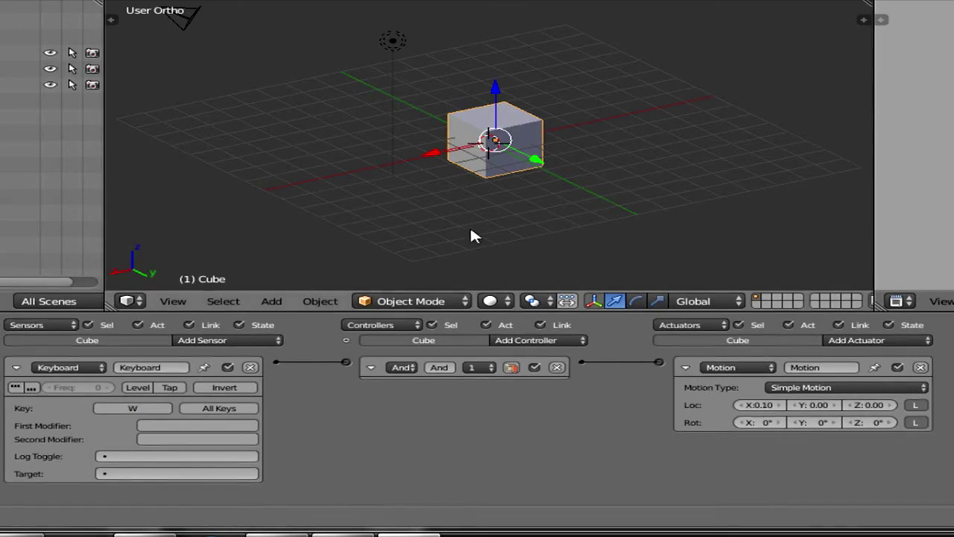
key("g")
key("x")
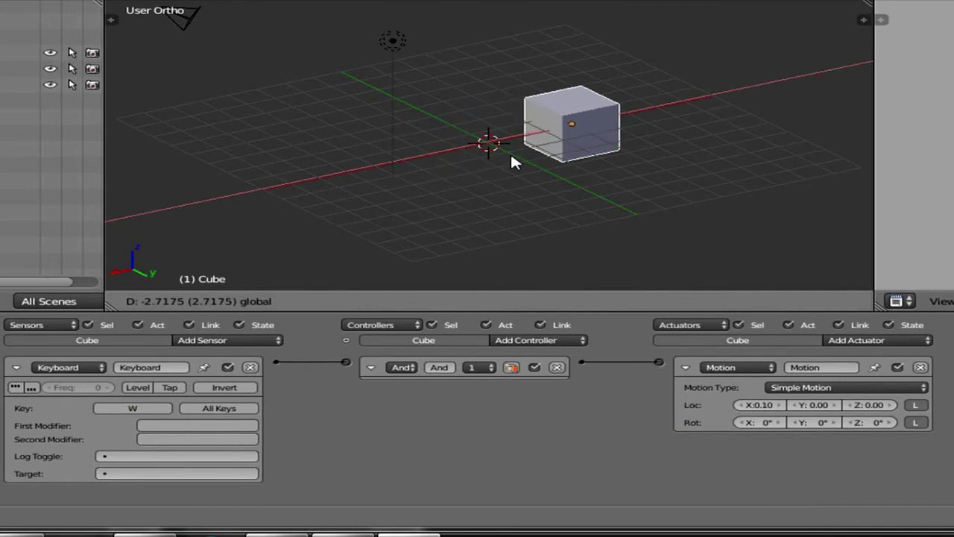
left_click(511, 156)
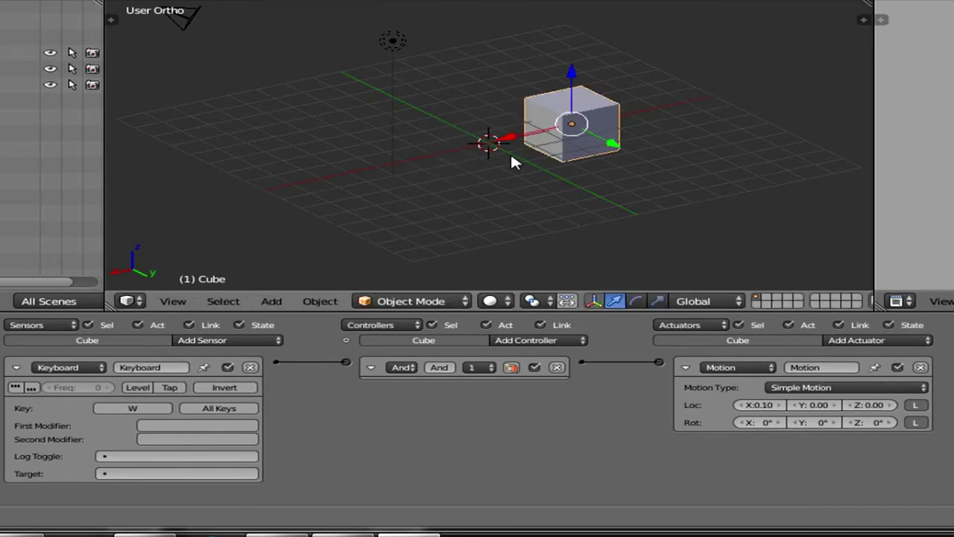
key("g")
key("x")
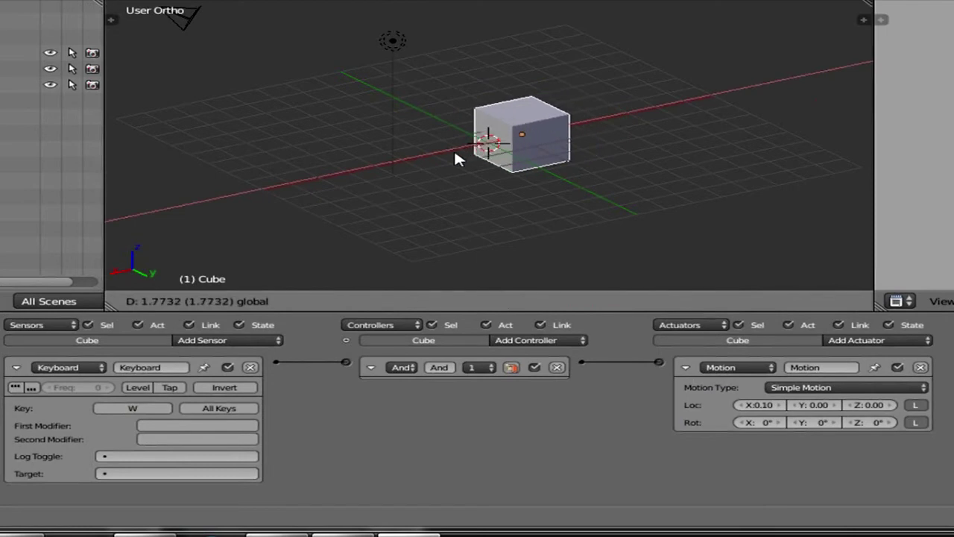
left_click(437, 153)
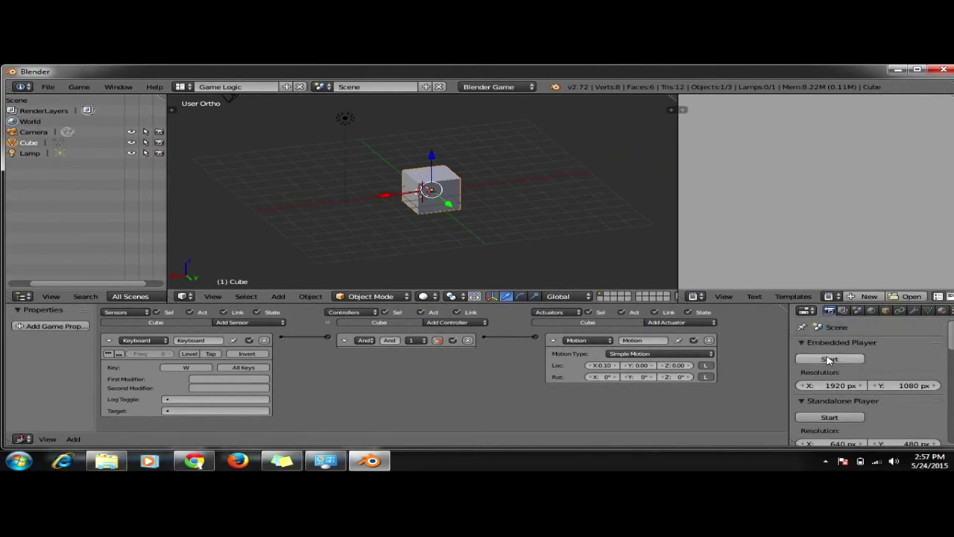
left_click(830, 359)
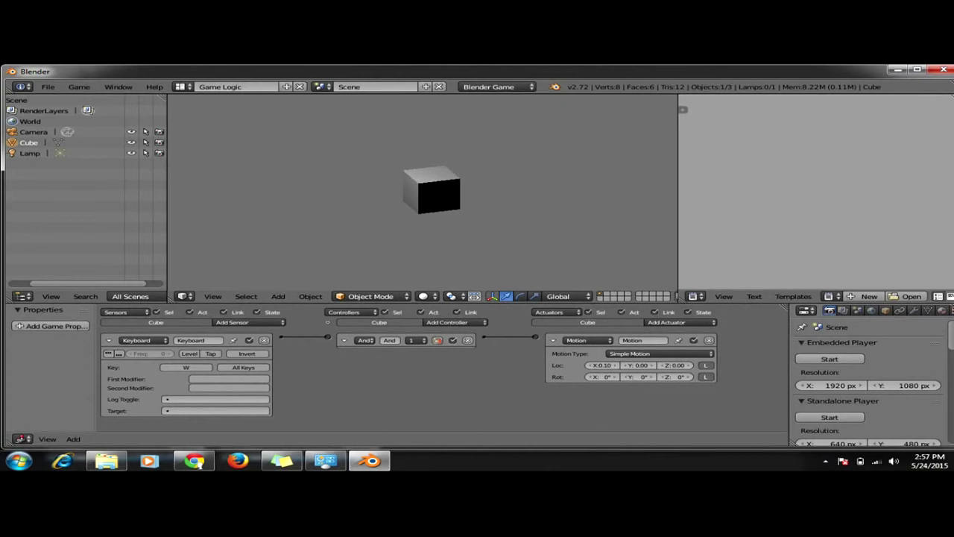
key("w")
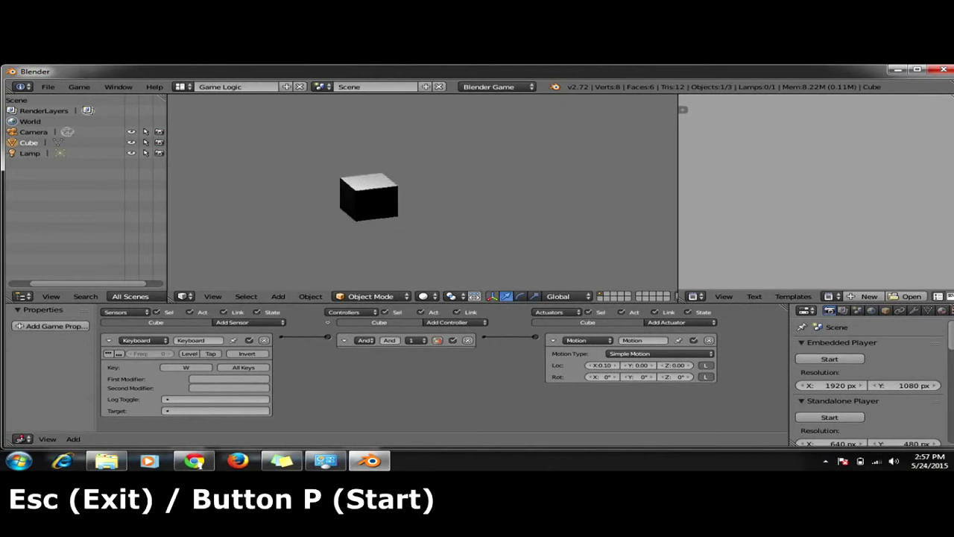
key("w")
key("w")
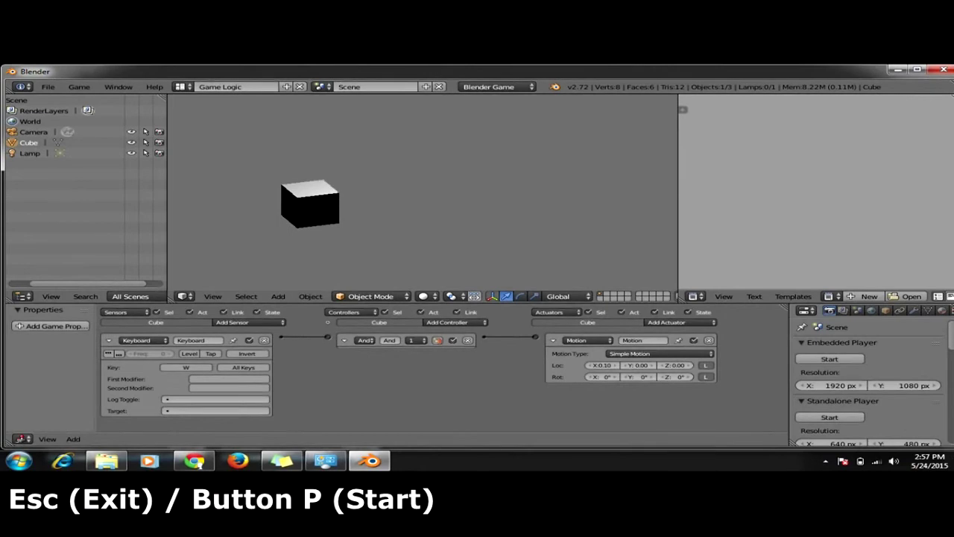
key("Escape")
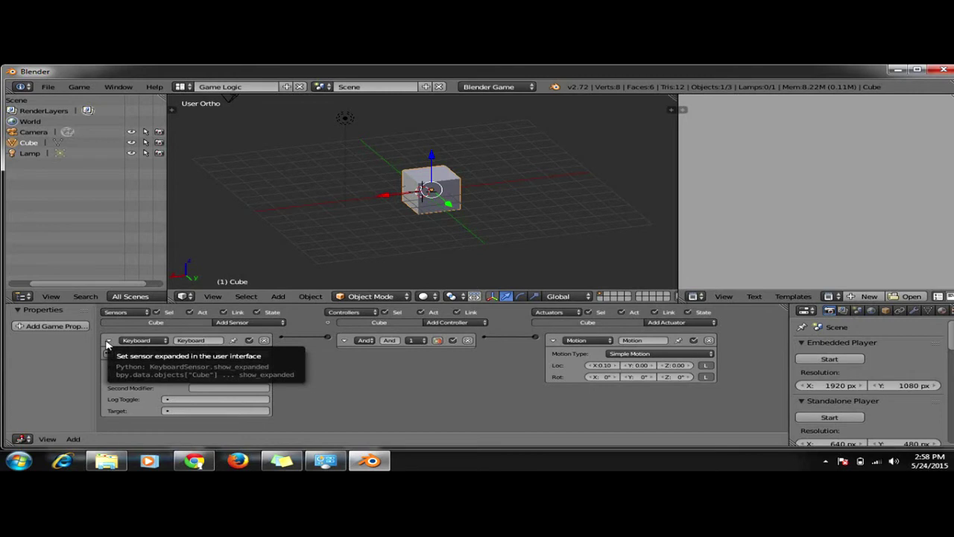
Step: Collapse the first bricks and add a second Keyboard sensor triggered by the S key
left_click(108, 341)
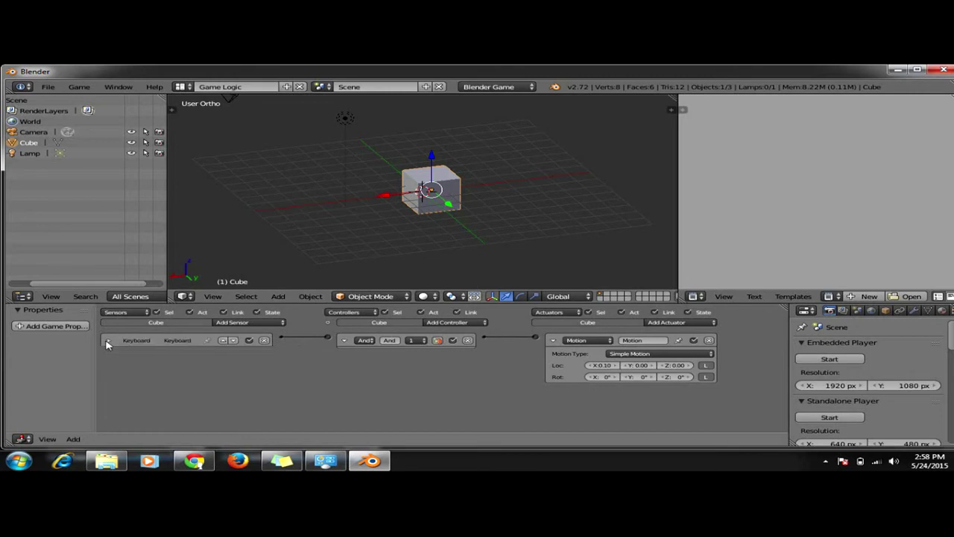
left_click(554, 340)
left_click(259, 322)
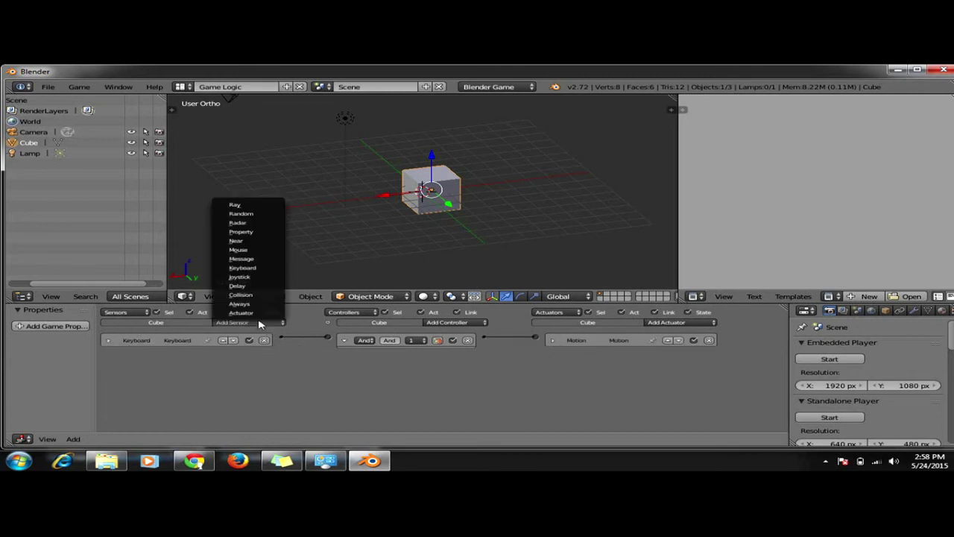
left_click(256, 273)
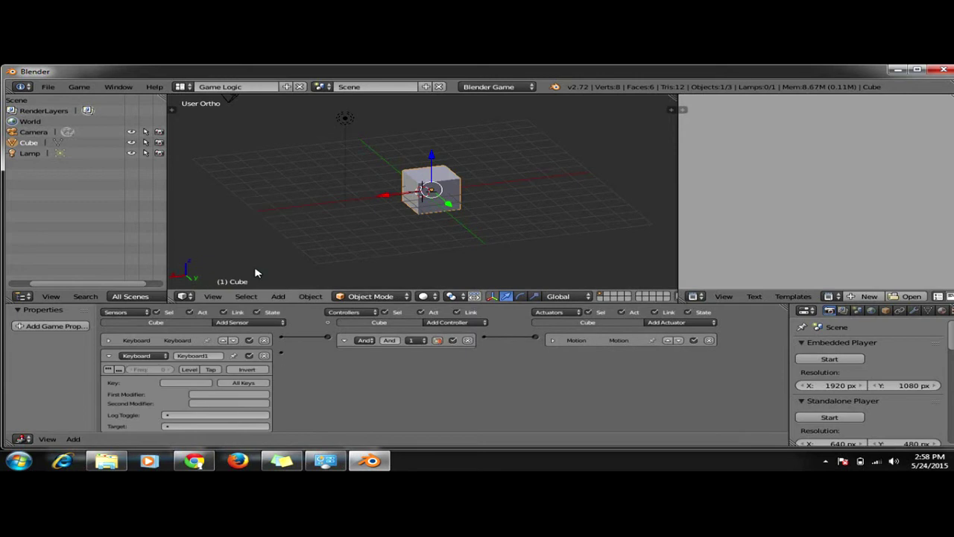
left_click(176, 383)
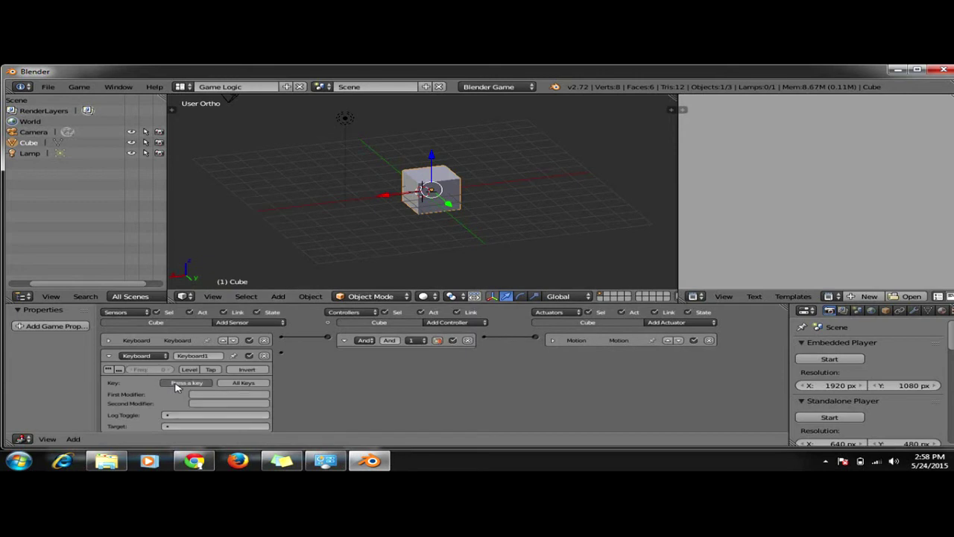
key("s")
Step: Add a Motion1 actuator with Loc X -0.10 and link Keyboard1 to it through a new controller
left_click(554, 341)
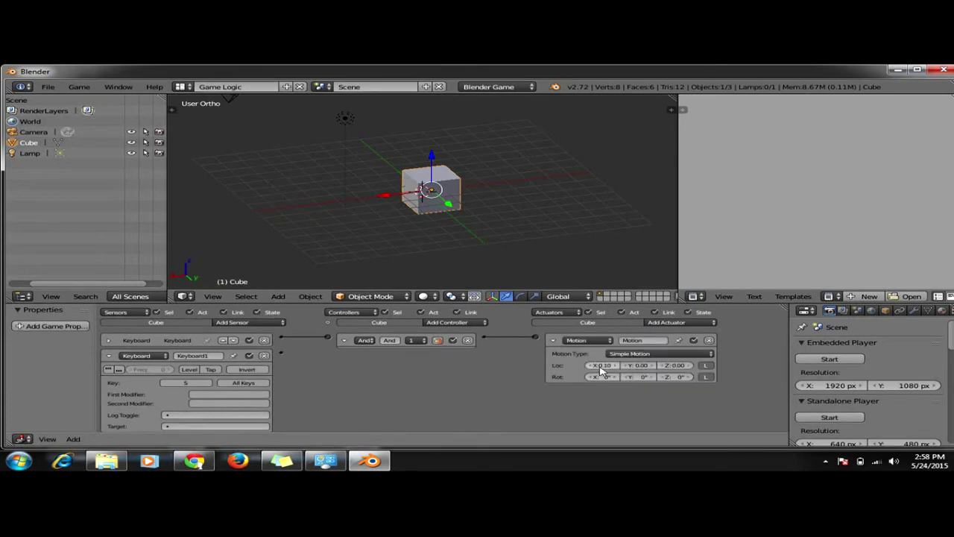
left_click(552, 340)
left_click(667, 322)
left_click(670, 240)
left_click(304, 302)
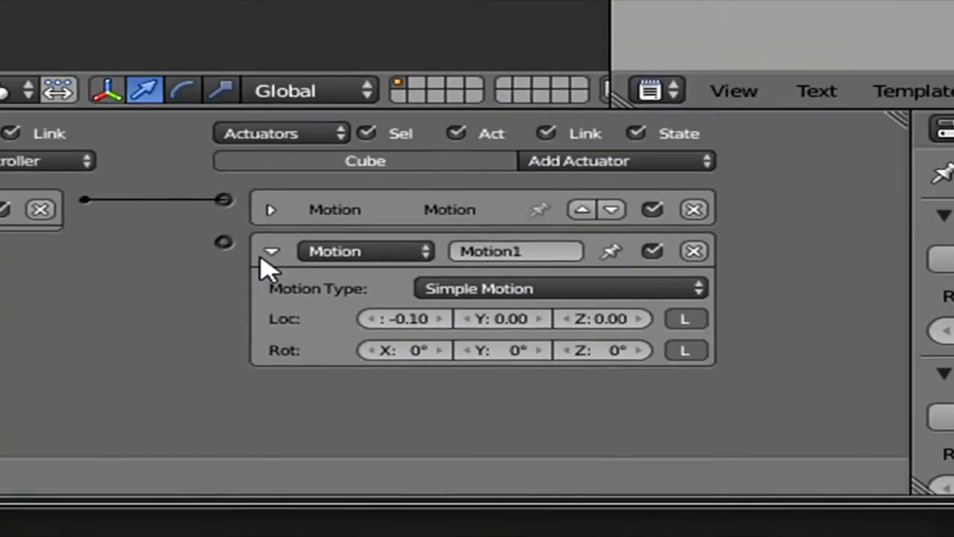
left_click(193, 221)
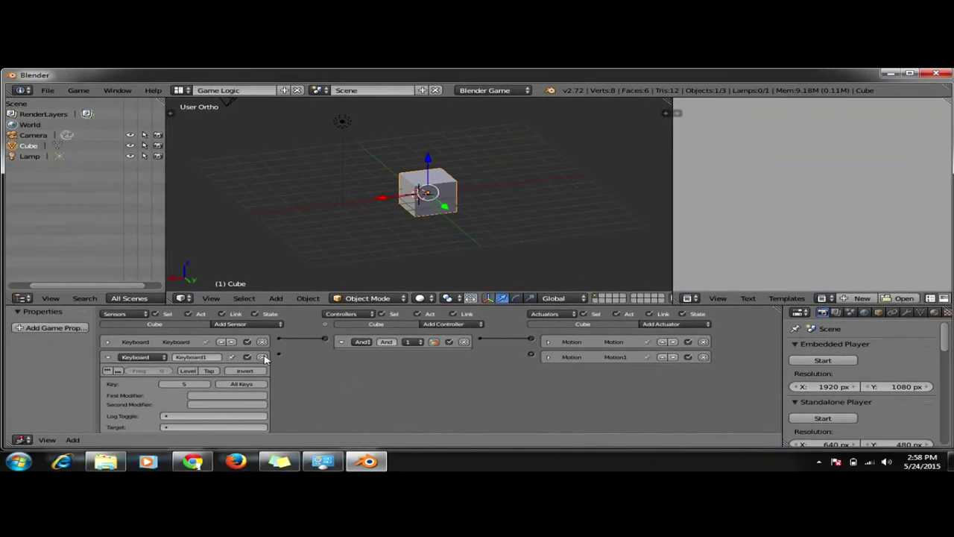
left_click_drag(278, 359, 531, 357)
left_click(107, 358)
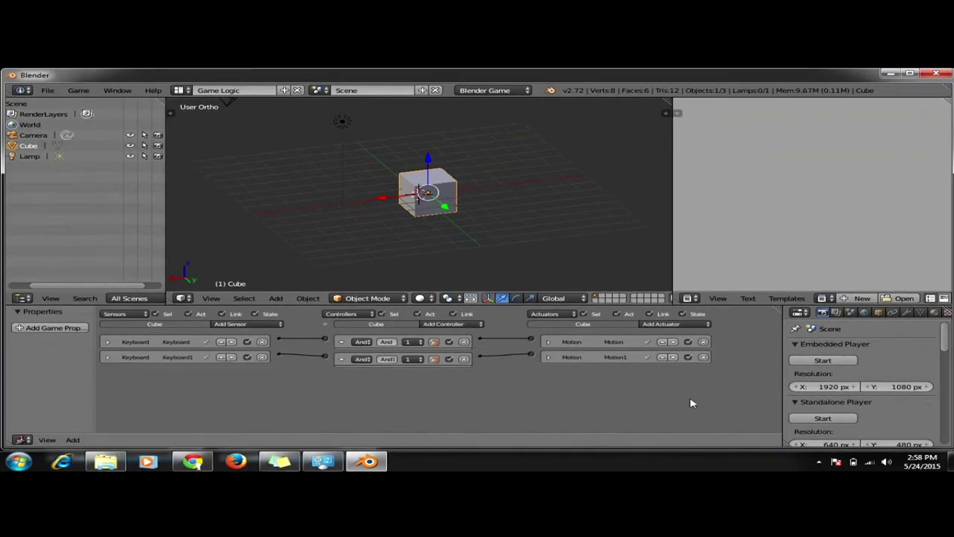
left_click(814, 364)
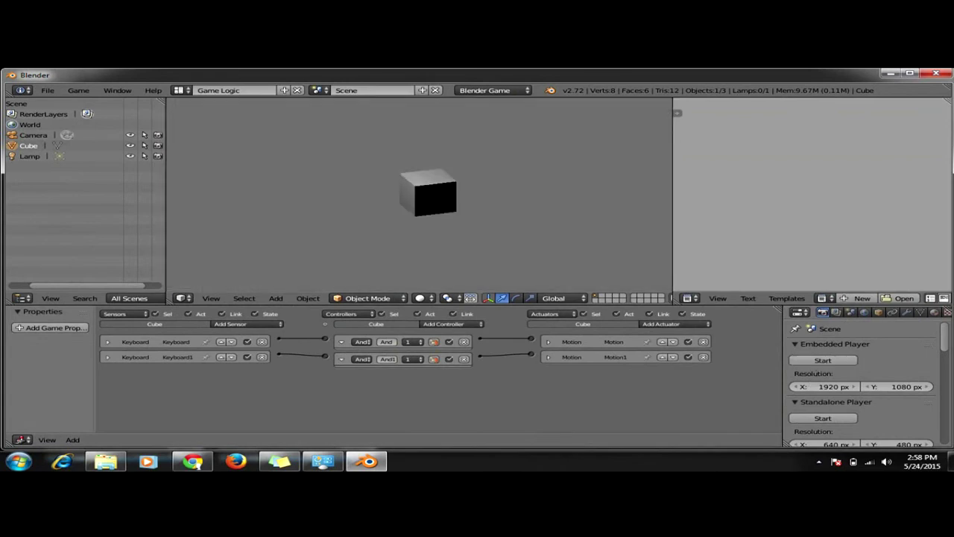
key("Left")
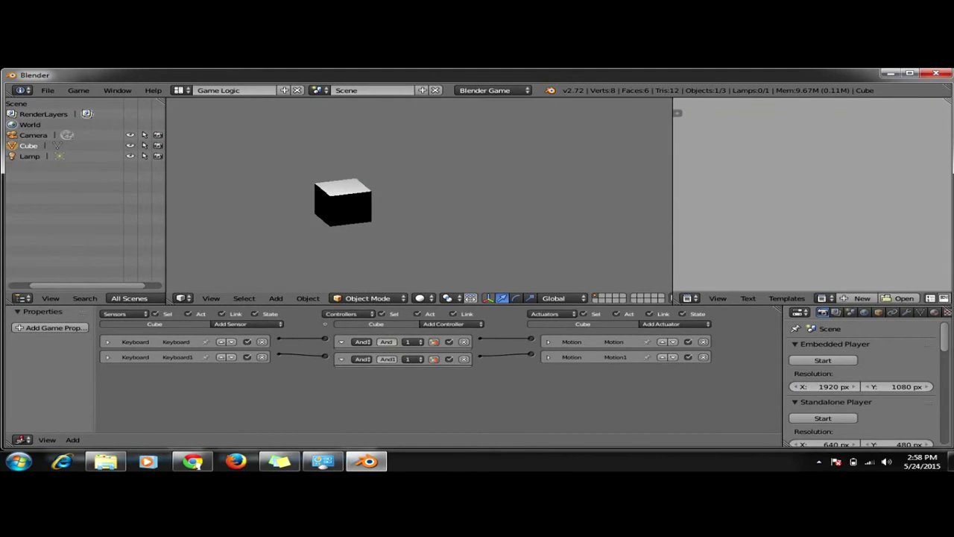
key("Right")
key("Left")
key("Right")
key("Left")
key("Right")
key("Left")
key("Right")
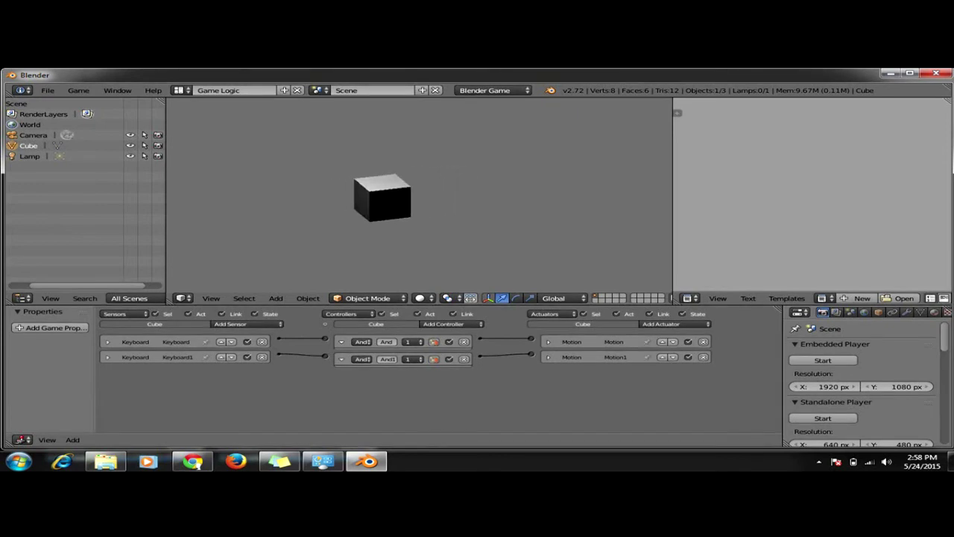
key("Escape")
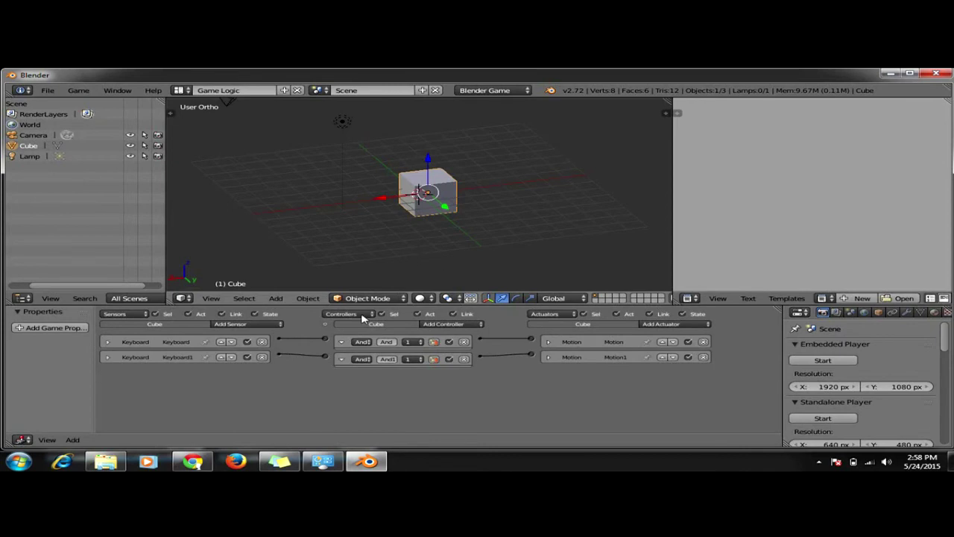
Step: Add a third Keyboard sensor on the D key and a new Motion2 actuator
left_click(273, 325)
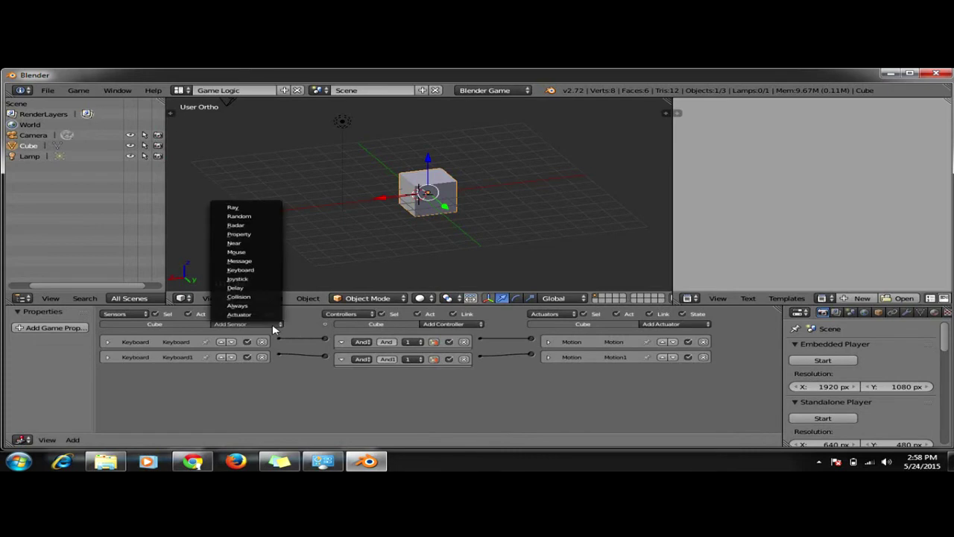
left_click(264, 272)
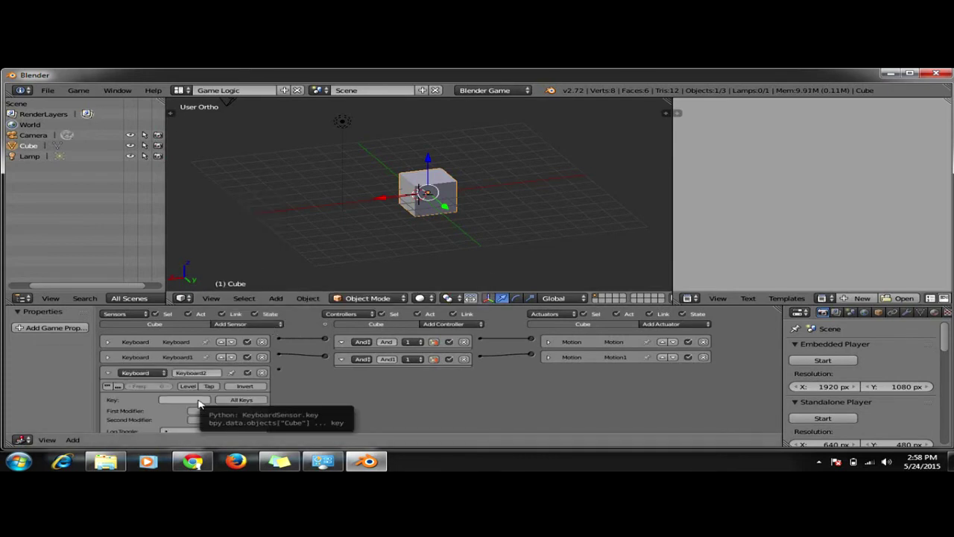
left_click(199, 404)
key("d")
left_click(661, 324)
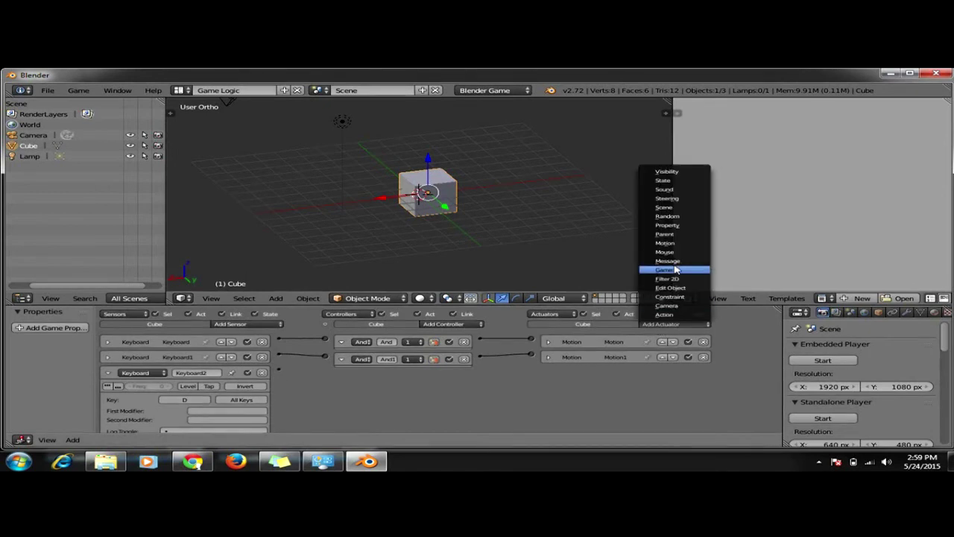
left_click(666, 244)
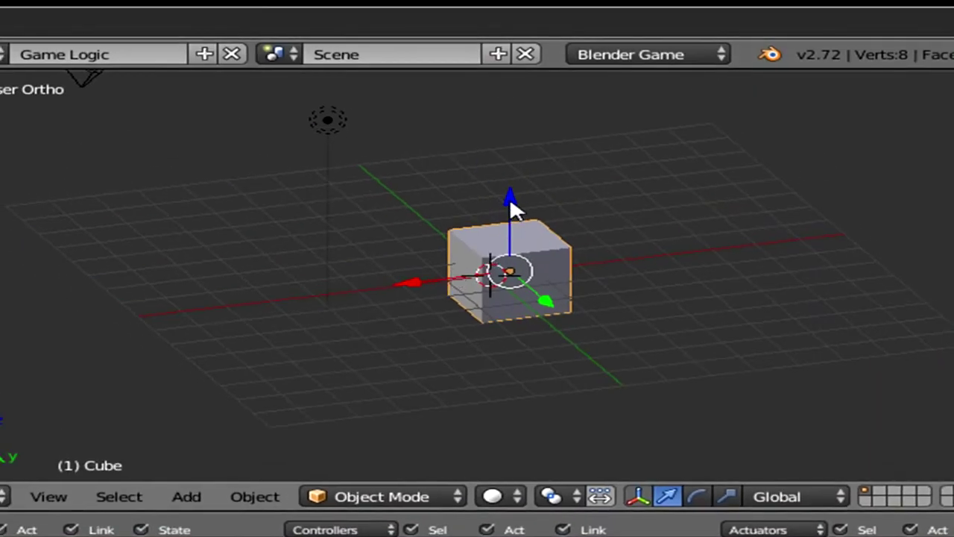
Step: Nudge the cube, set Motion2's Rot Z to 3°, and link Keyboard2 to it via an And2 controller
left_click_drag(510, 197, 520, 191)
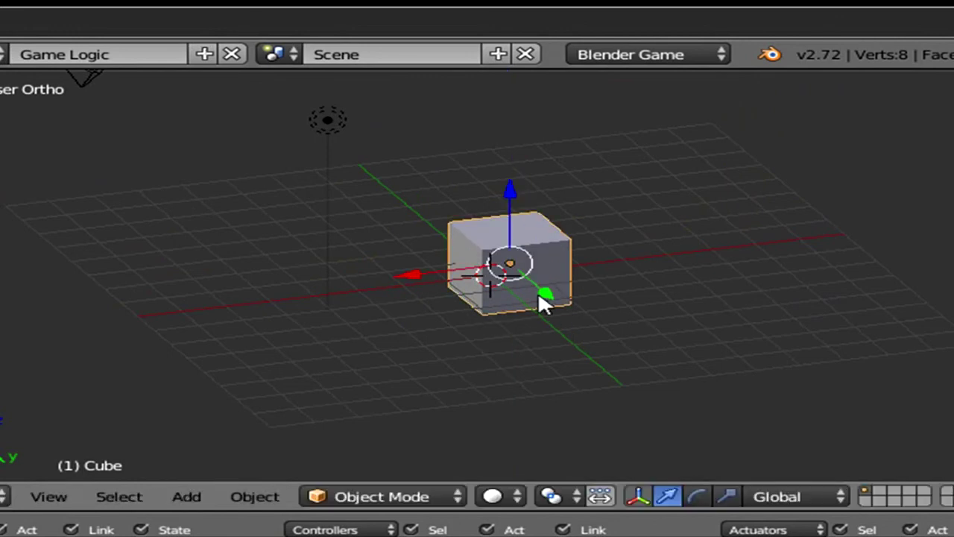
left_click_drag(545, 300, 533, 287)
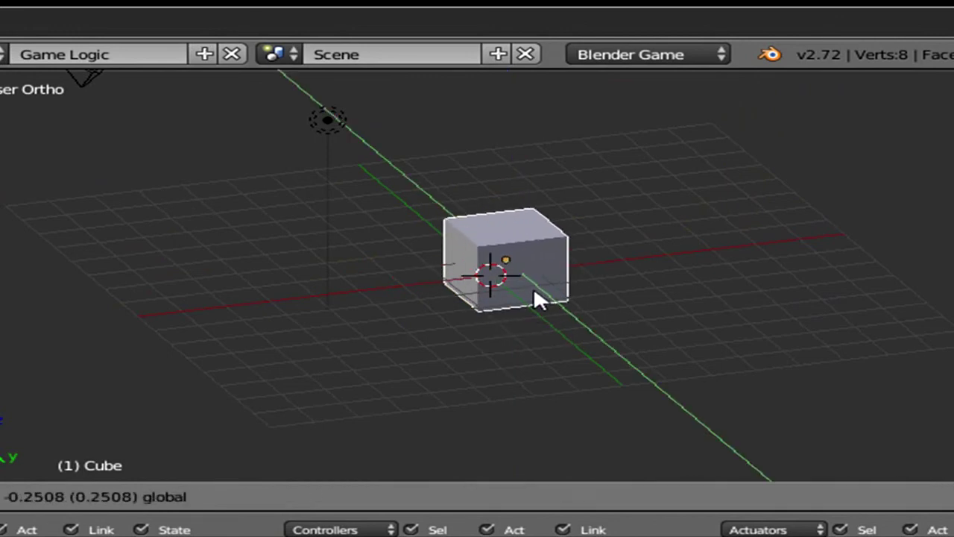
left_click_drag(404, 273, 405, 283)
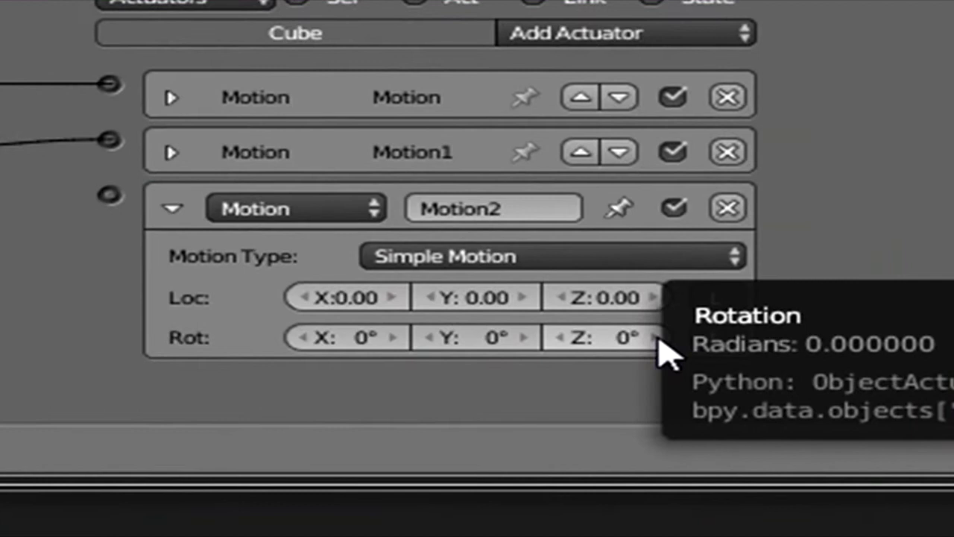
left_click(676, 376)
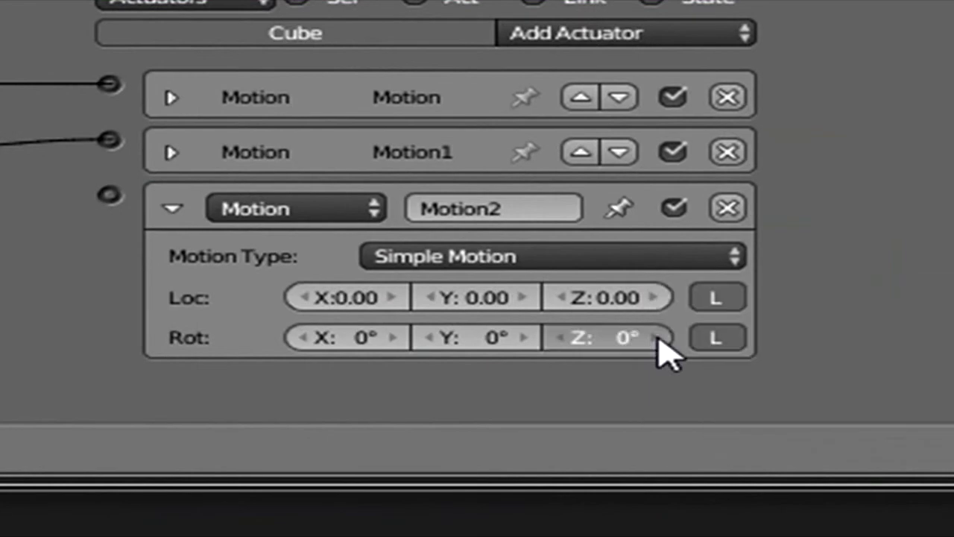
left_click(657, 338)
left_click(656, 338)
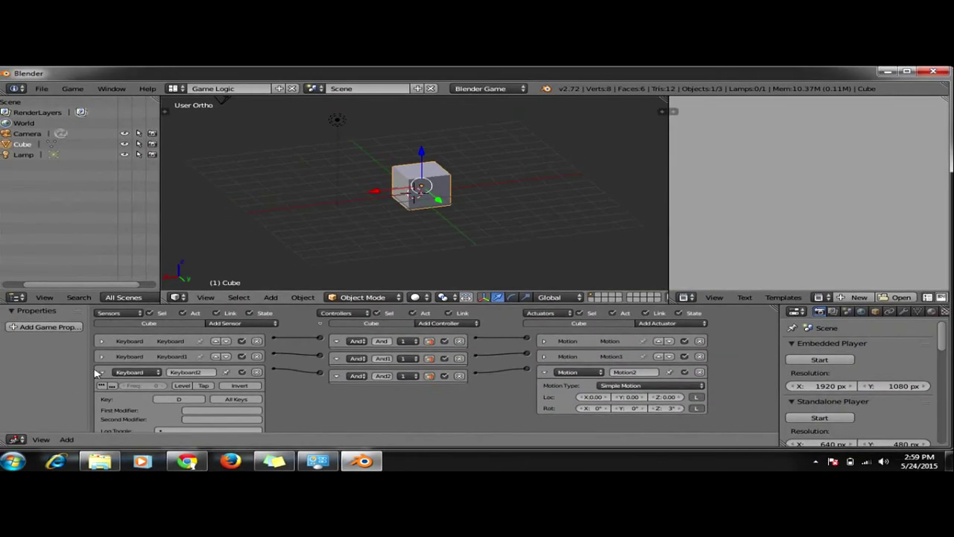
left_click(101, 372)
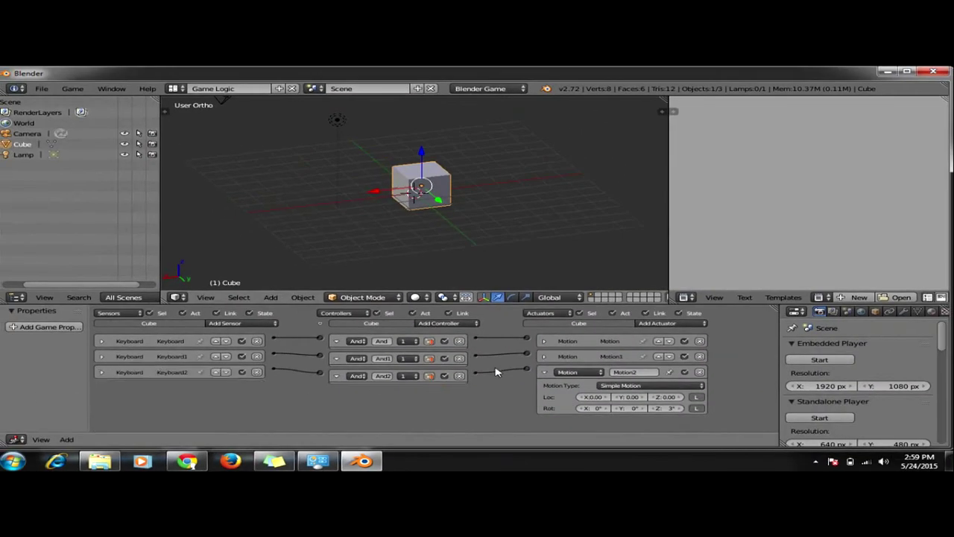
Step: Collapse Motion2 and add a fourth Keyboard sensor triggered by the A key
left_click(545, 372)
left_click(272, 324)
left_click(242, 270)
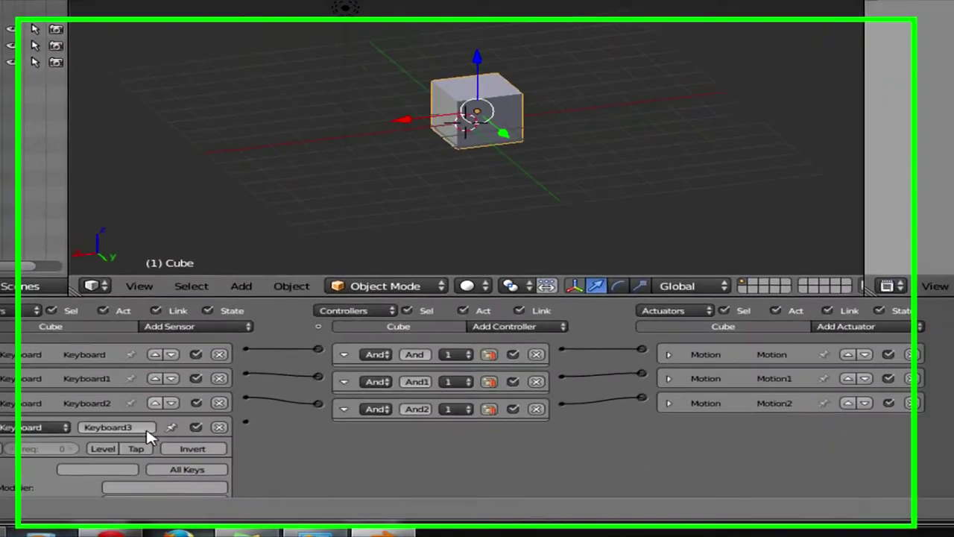
key("a")
Step: Add a Motion3 actuator with Rot Z -3° and link Keyboard3 to it via an And3 controller
left_click(887, 326)
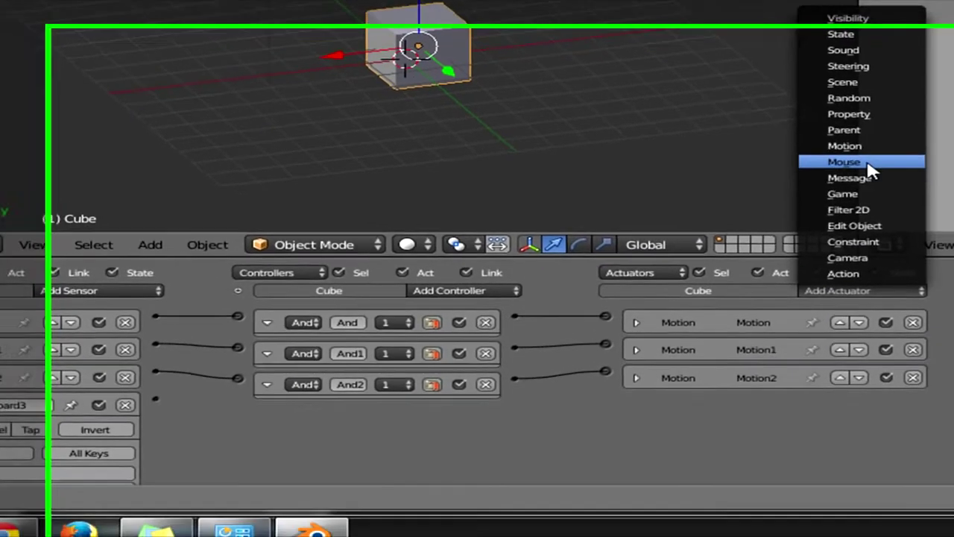
left_click(837, 196)
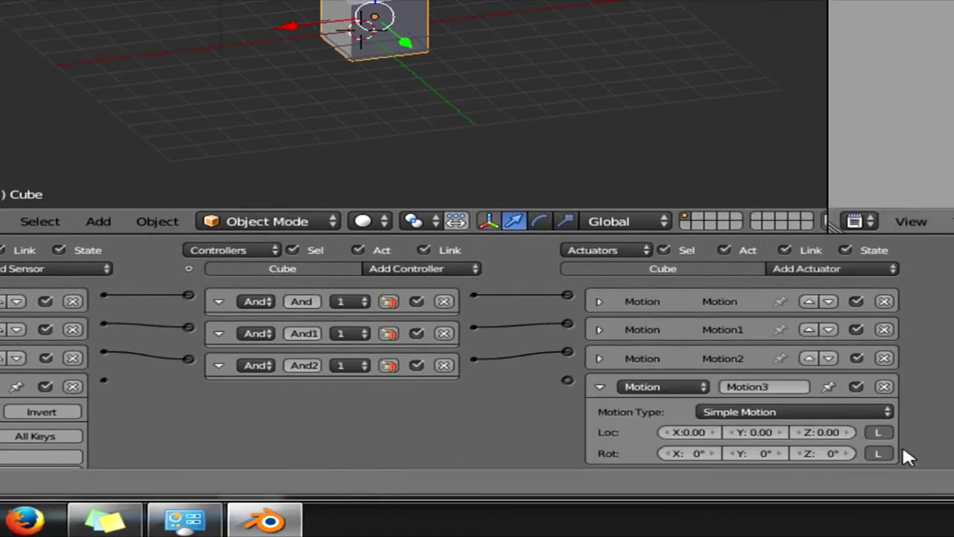
left_click(801, 455)
left_click(801, 455)
left_click(801, 455)
left_click_drag(102, 383, 566, 380)
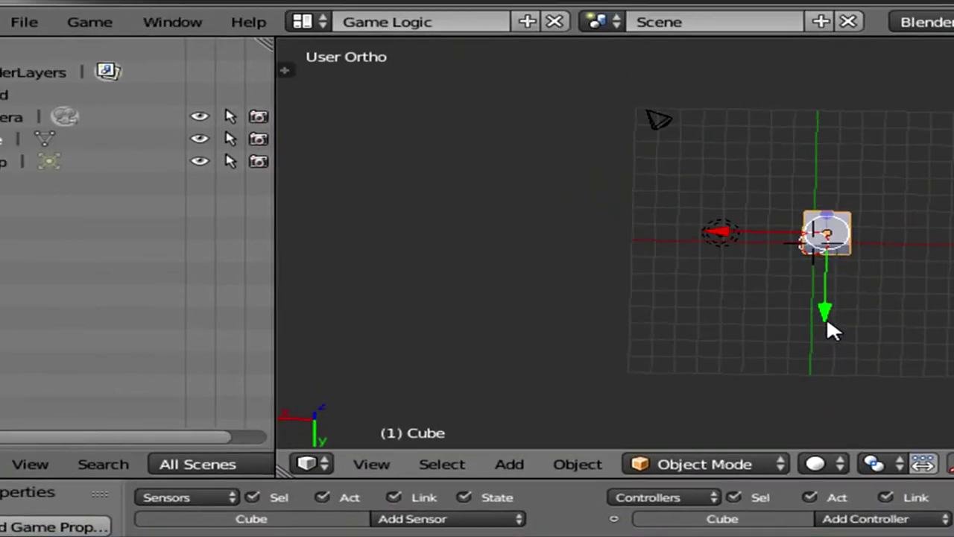
Step: Switch to top view, start the game, and drive the cube with the arrow keys
left_click(363, 468)
left_click(445, 361)
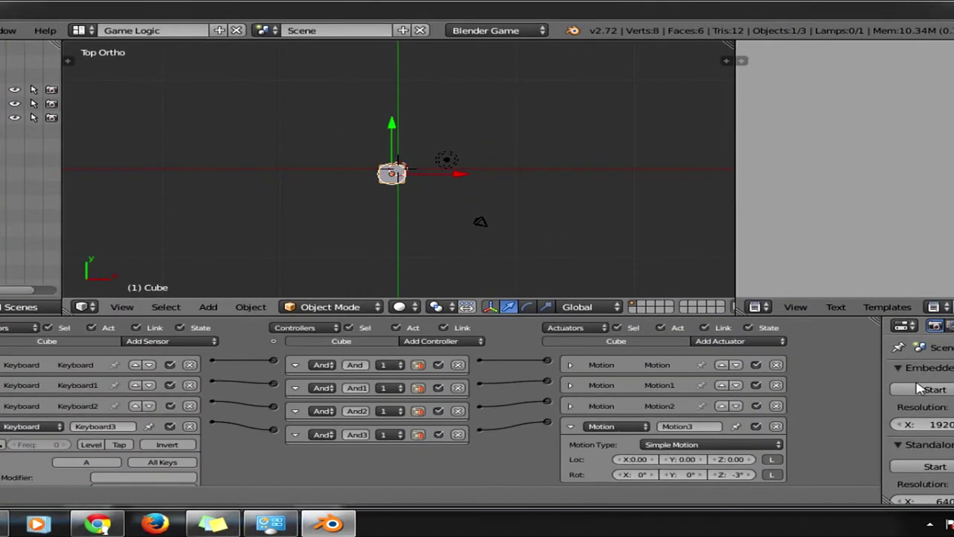
left_click(920, 388)
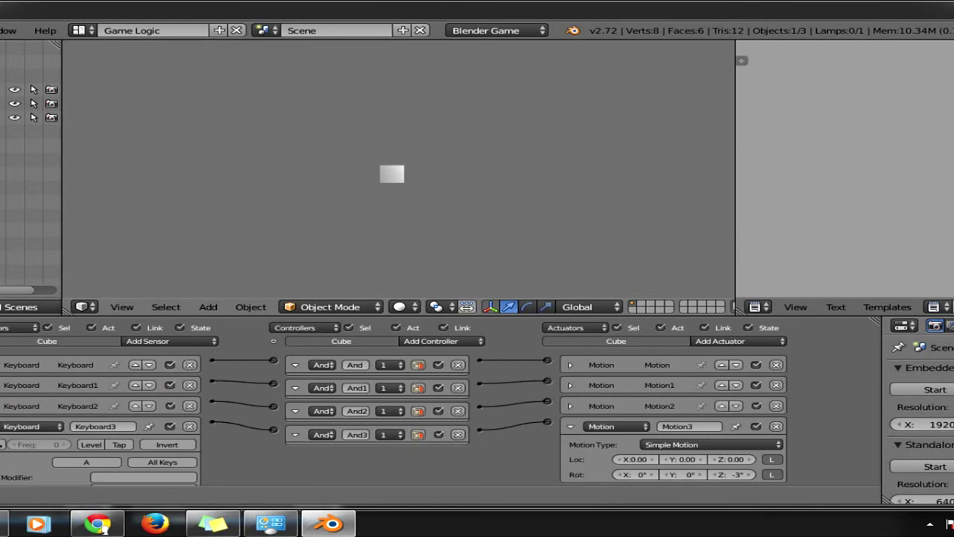
key("Right")
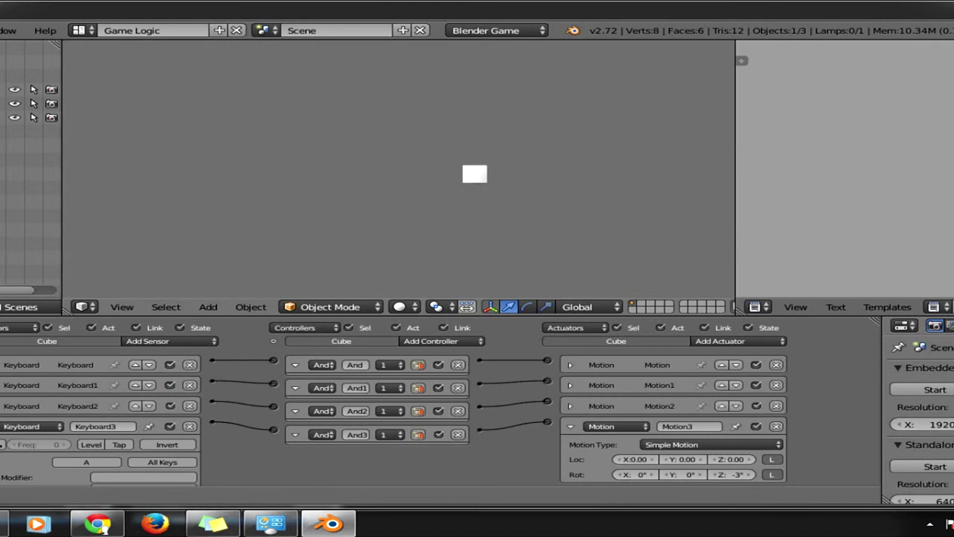
key("Left")
key("Up")
key("Down")
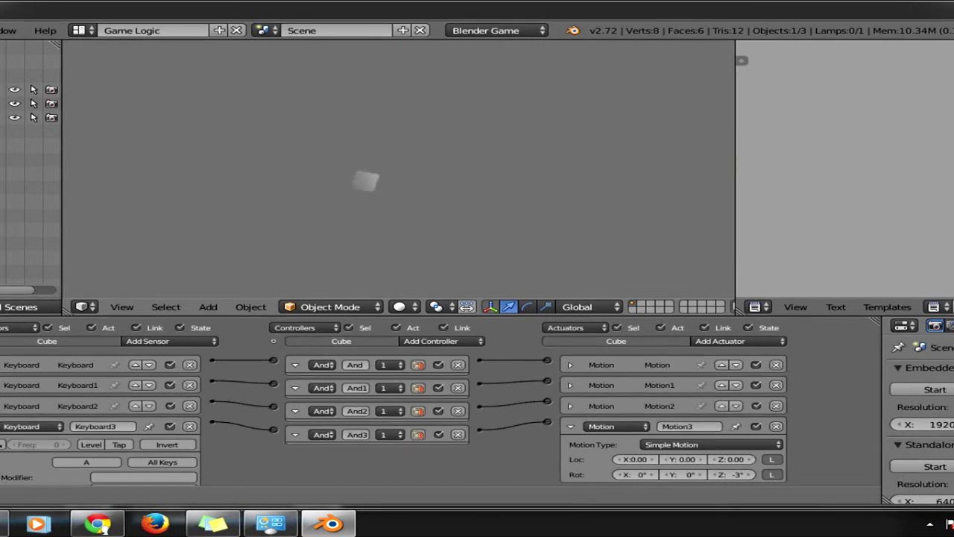
key("Up")
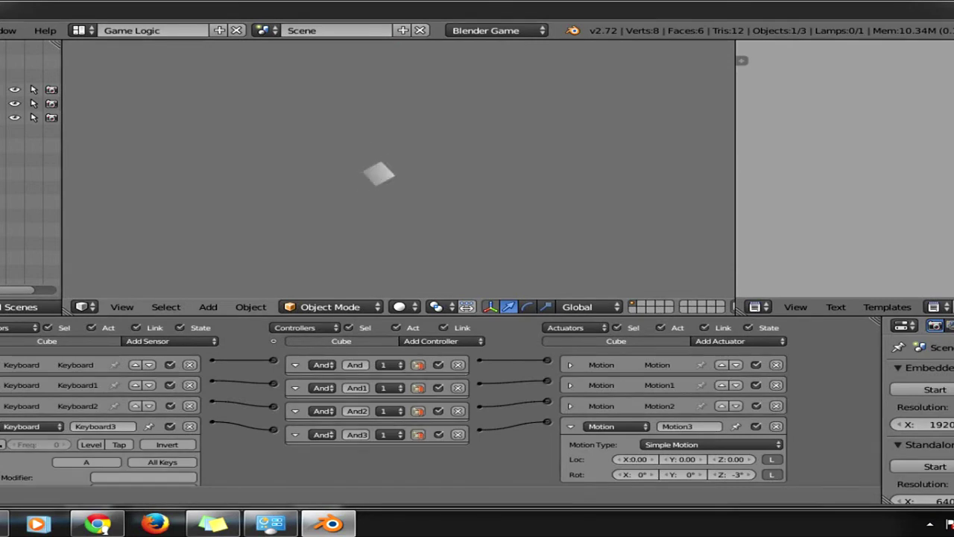
Step: Rotate the cube with A while steering it, then stop the game and re-angle the view
key("a")
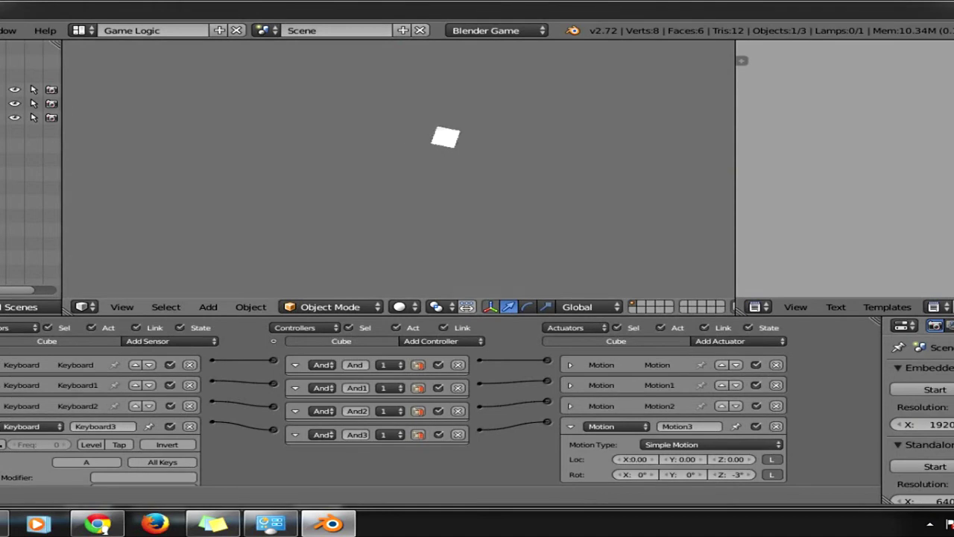
key("Down")
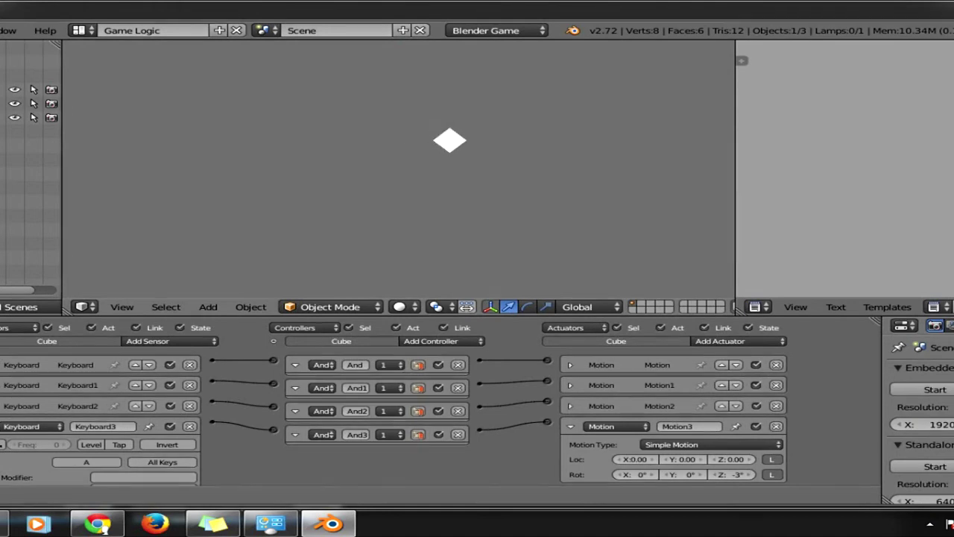
key("Up")
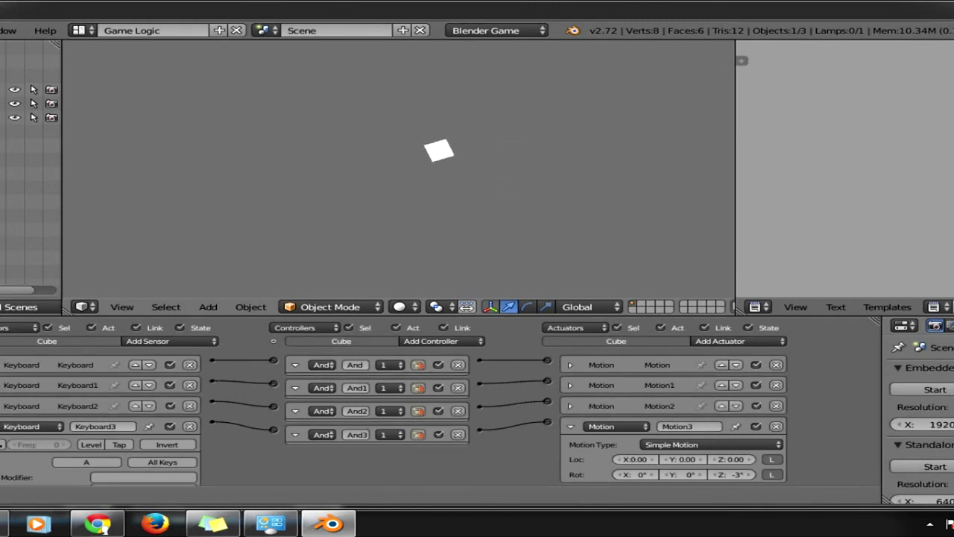
key("Down")
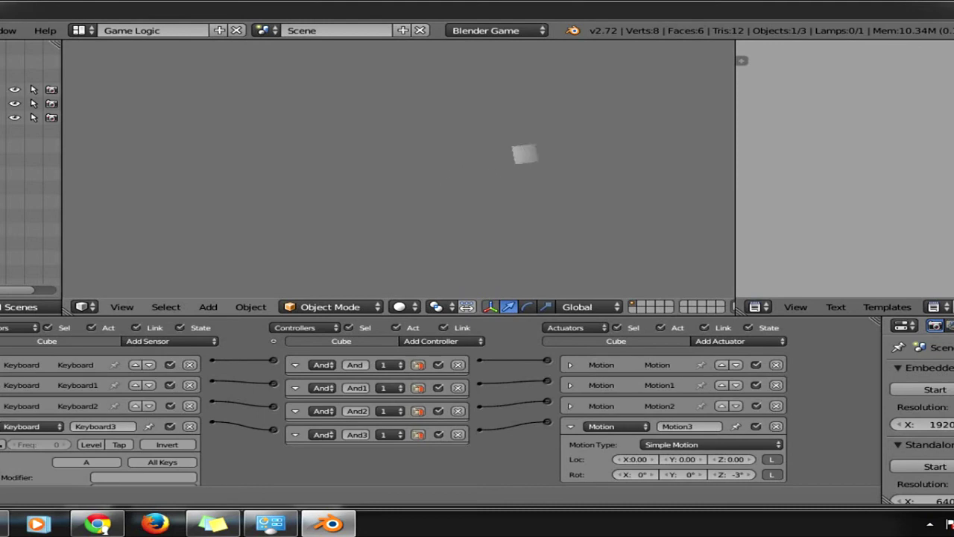
key("Down")
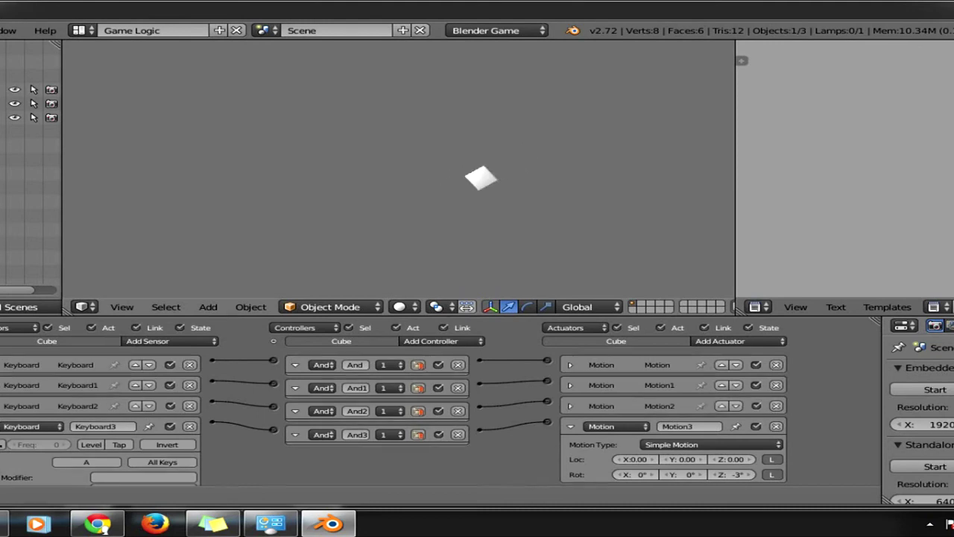
key("Escape")
mouse_move(379, 223)
middle_mouse_down()
mouse_move(431, 122)
mouse_move(381, 218)
middle_mouse_up()
scroll(323, 241, "up", 3)
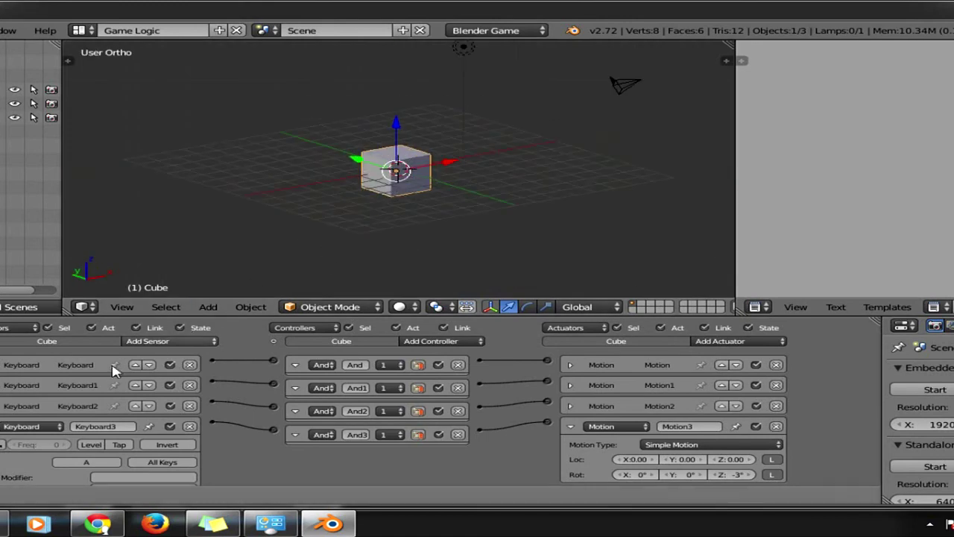
Step: Collapse Keyboard3 and Motion3 to single rows and link Keyboard3 to the And3 controller
left_click(1, 426)
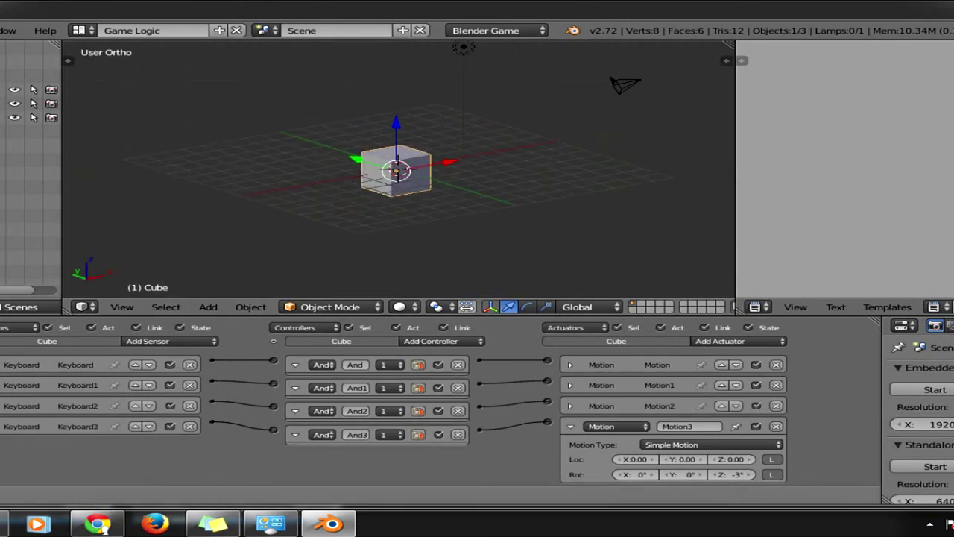
left_click(568, 426)
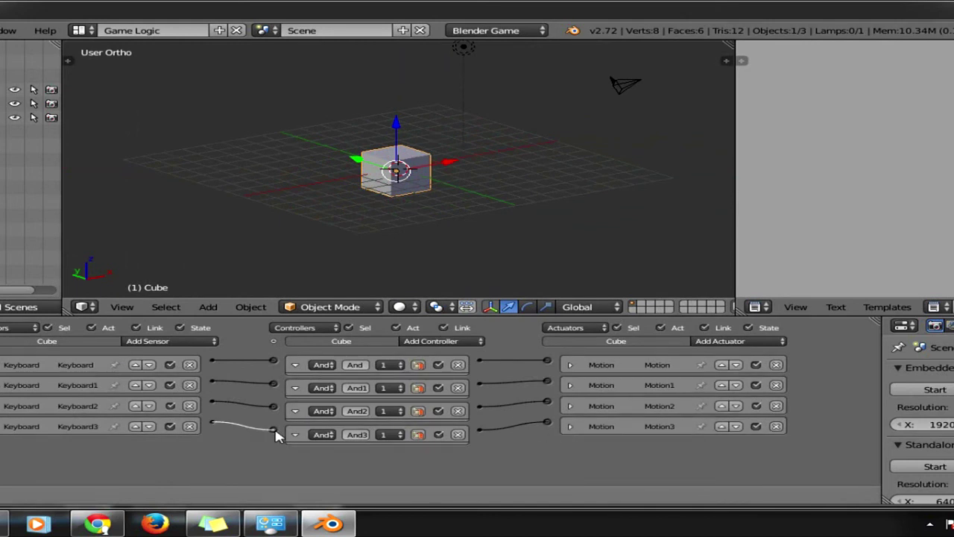
left_click_drag(276, 436, 274, 435)
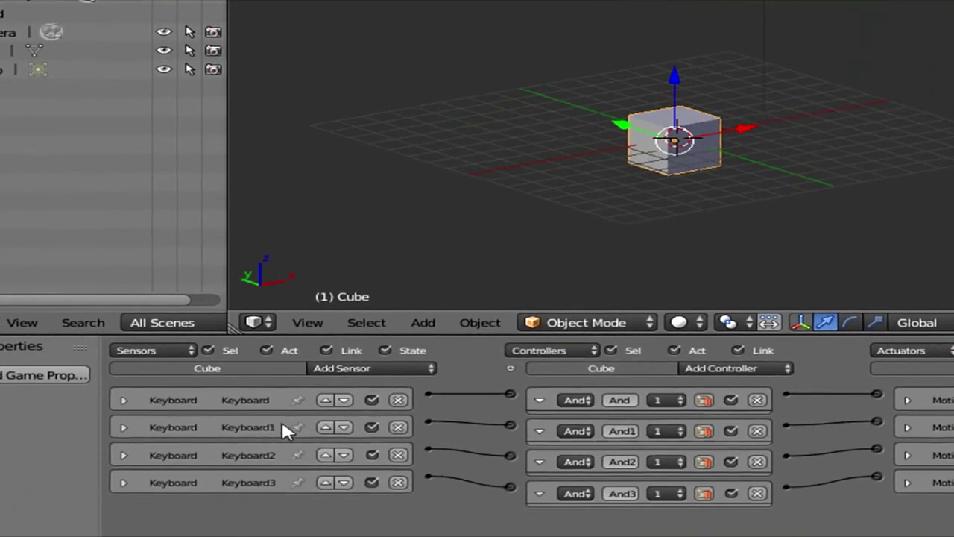
middle_click_drag(624, 132, 789, 200)
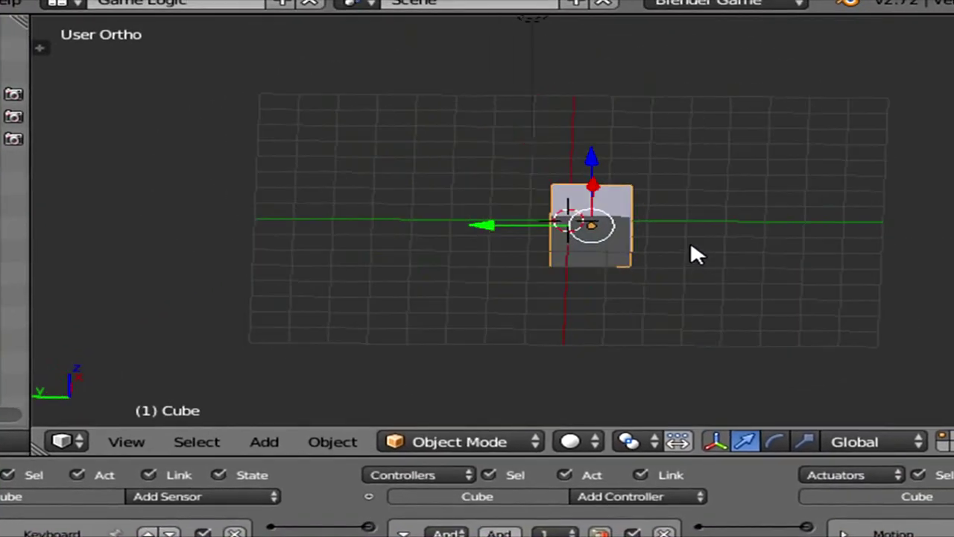
mouse_move(746, 253)
middle_mouse_down()
mouse_move(569, 221)
mouse_move(549, 231)
middle_mouse_up()
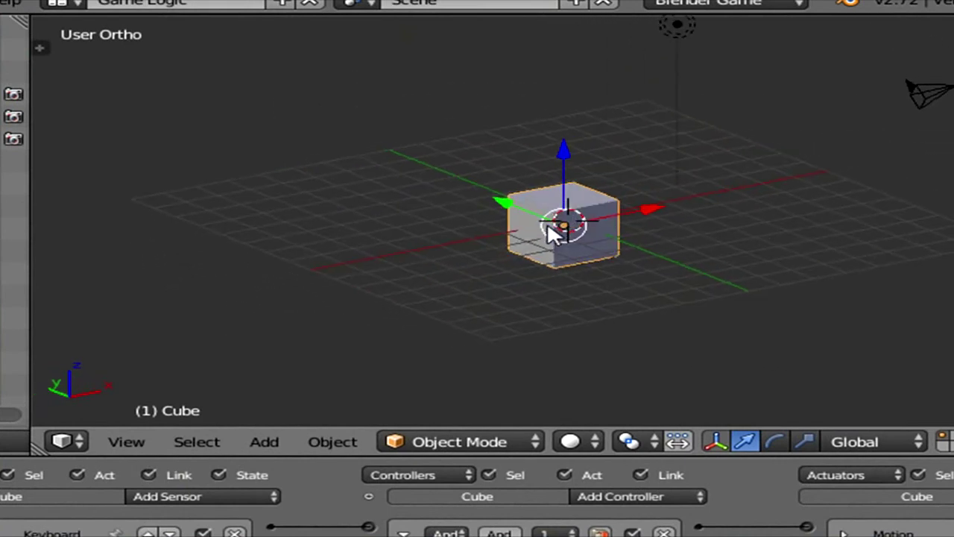
Step: Add a new Keyboard sensor, Keyboard4, with W as its key and Left Shift as first modifier
left_click(204, 496)
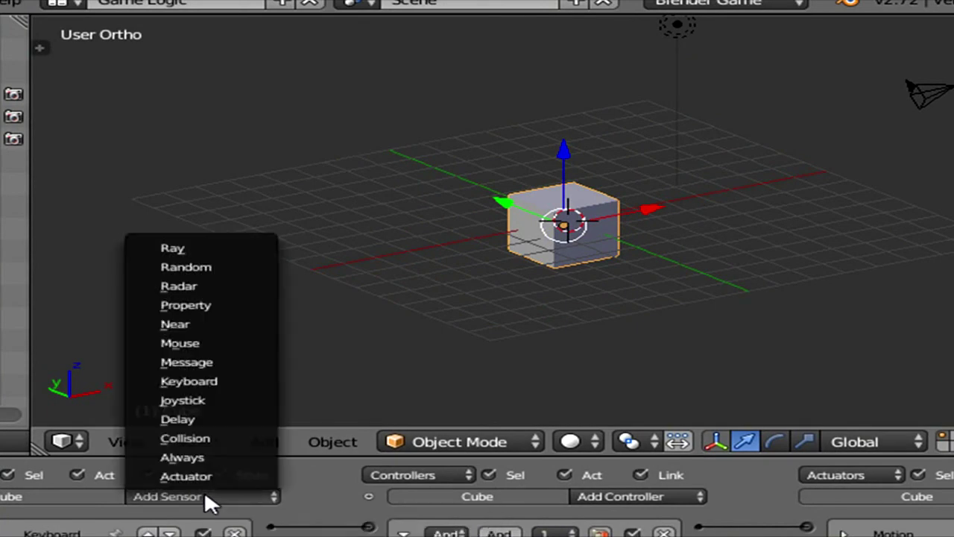
left_click(191, 381)
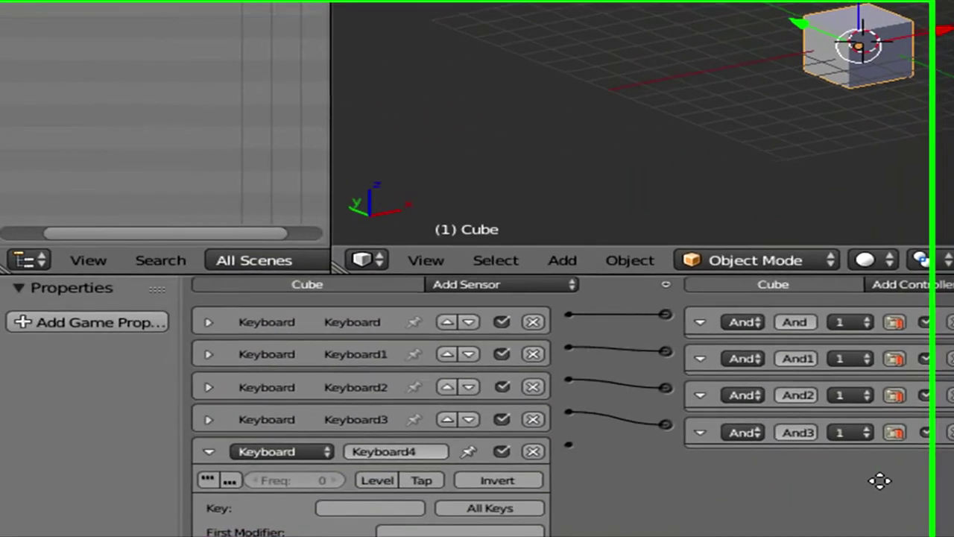
scroll(905, 441, "down", 1)
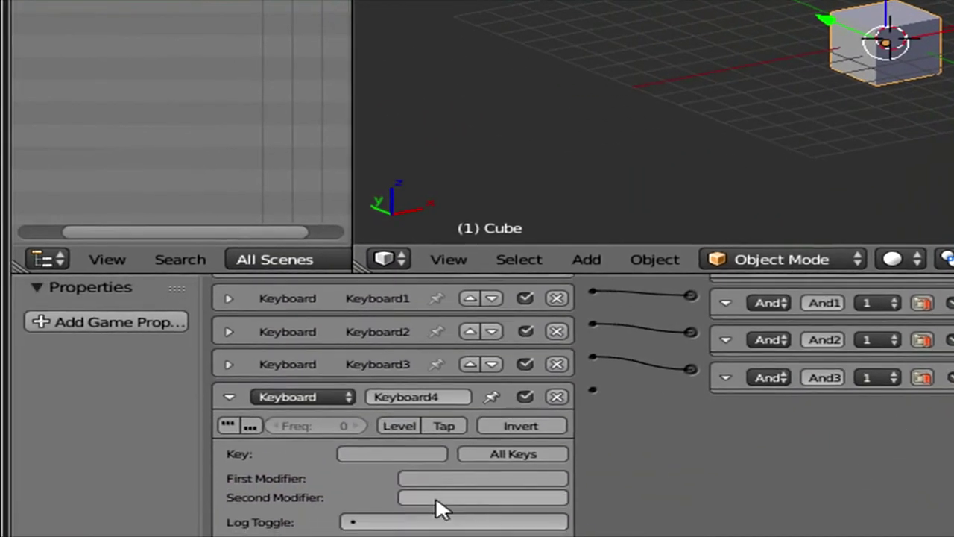
left_click(380, 459)
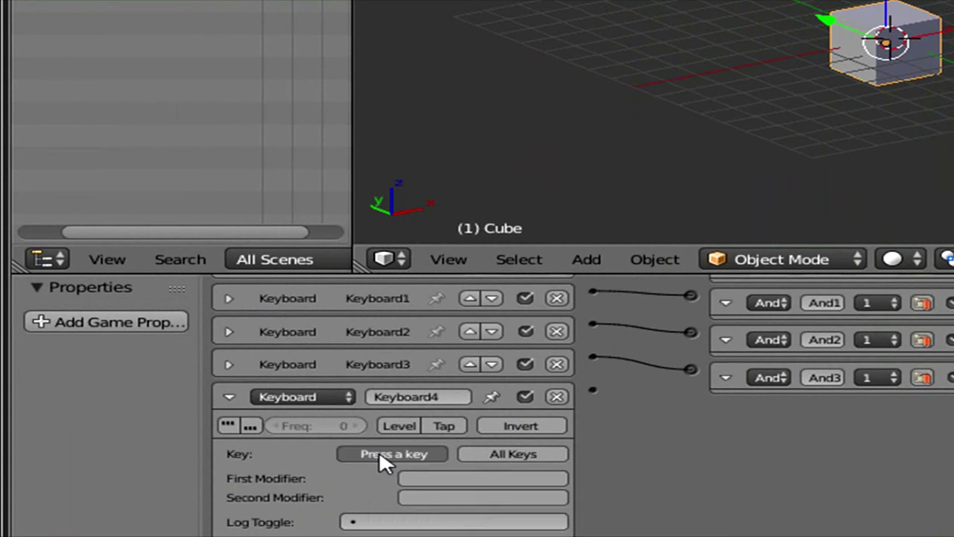
key("w")
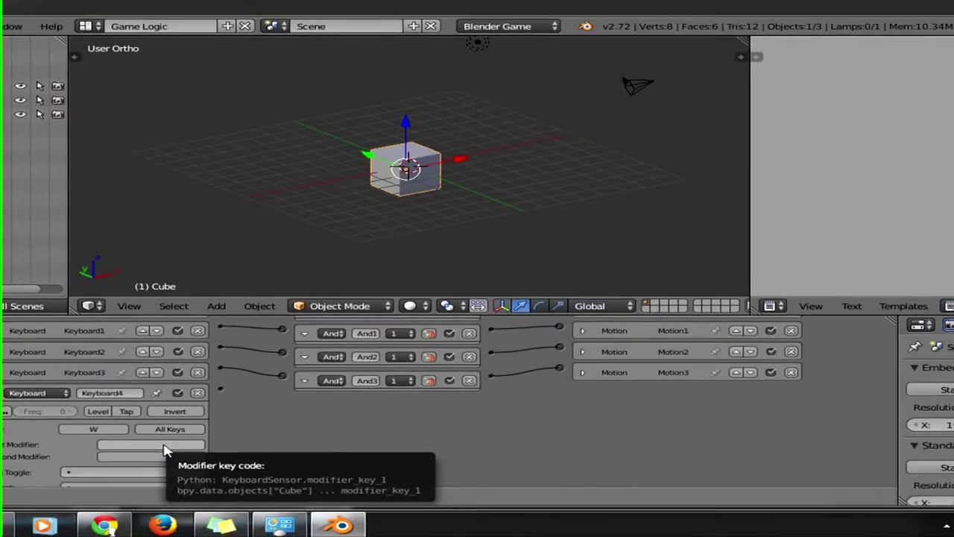
left_click(143, 445)
key("shift")
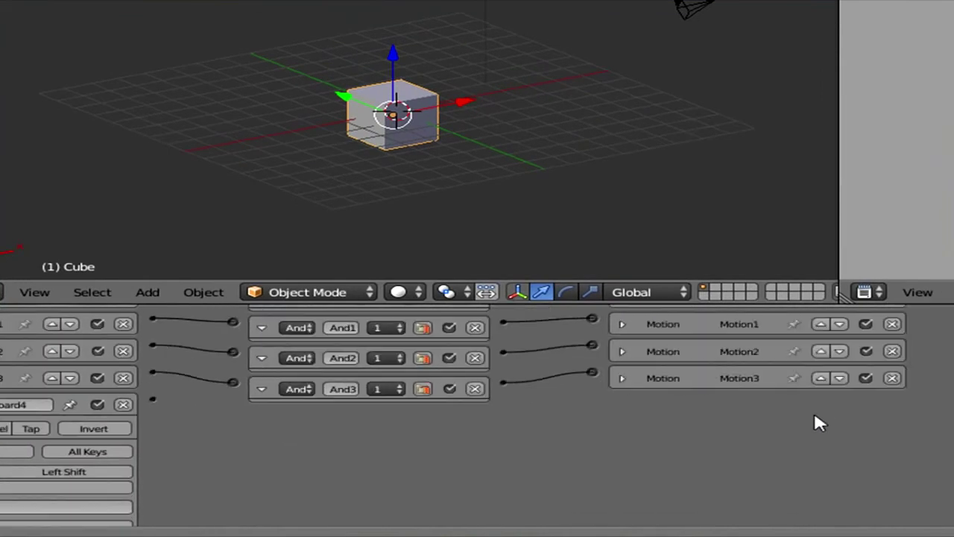
Step: Add a new Motion actuator, Motion4, to the Cube
scroll(820, 402, "up", 3)
left_click(809, 326)
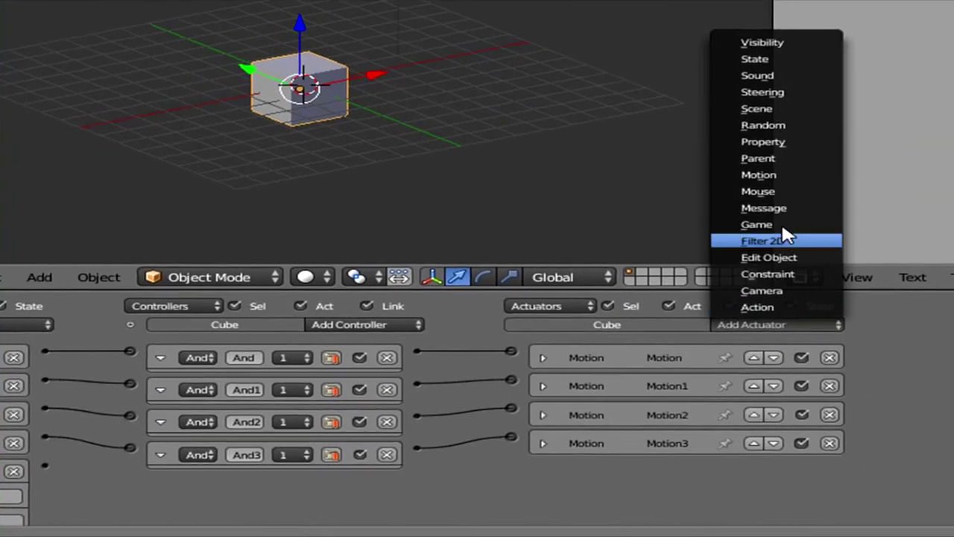
left_click(772, 175)
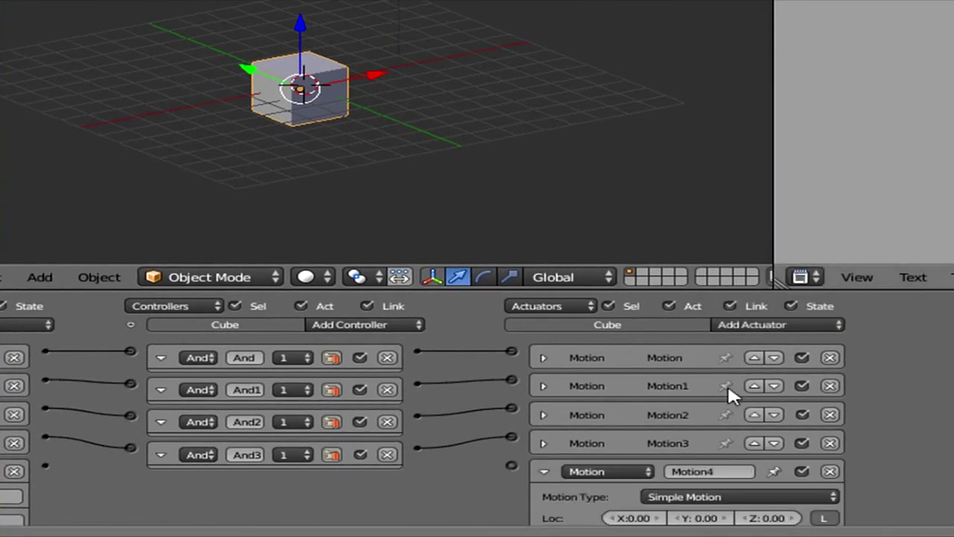
left_click(544, 358)
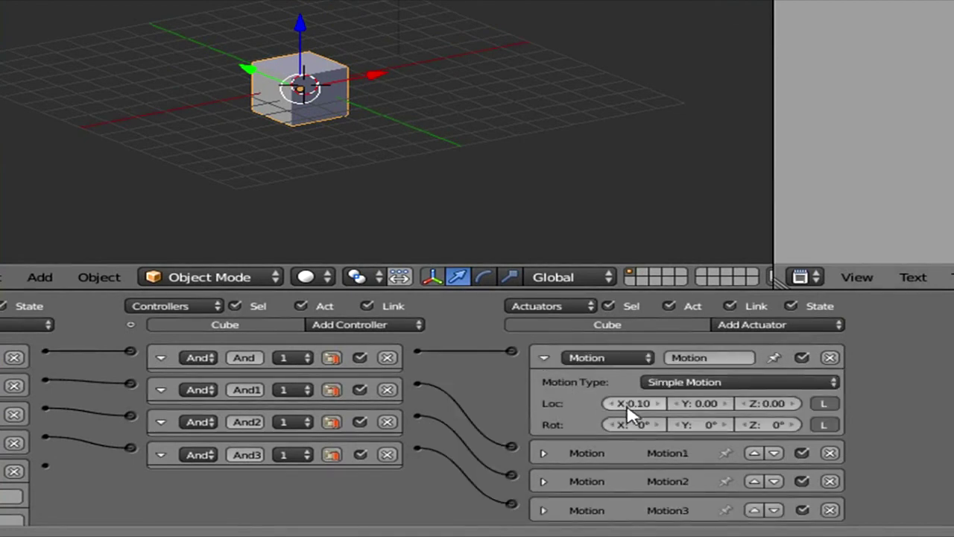
left_click(547, 358)
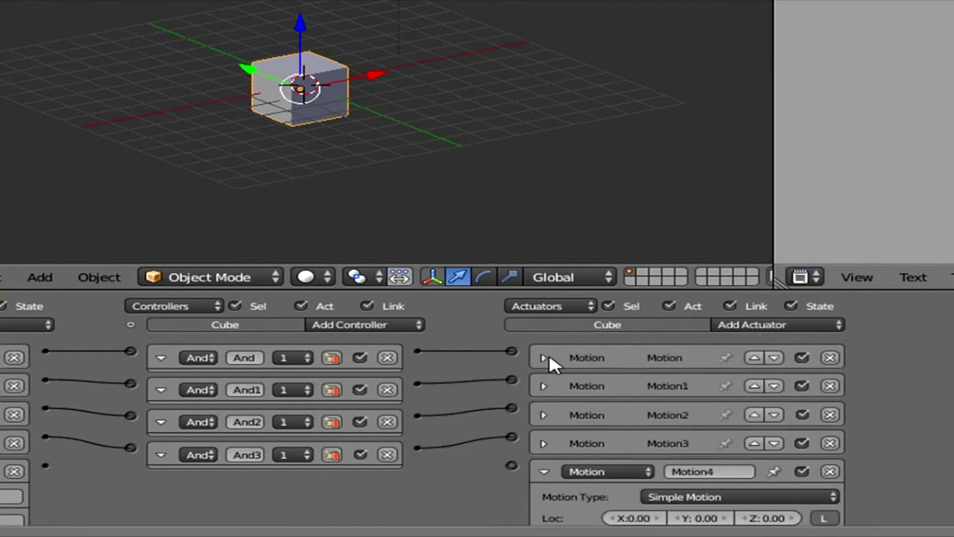
Step: Set Motion4's Loc X to 0.20 and link Keyboard4 through And4 to Motion4
scroll(820, 447, "down", 2)
left_click(660, 453)
left_click(659, 452)
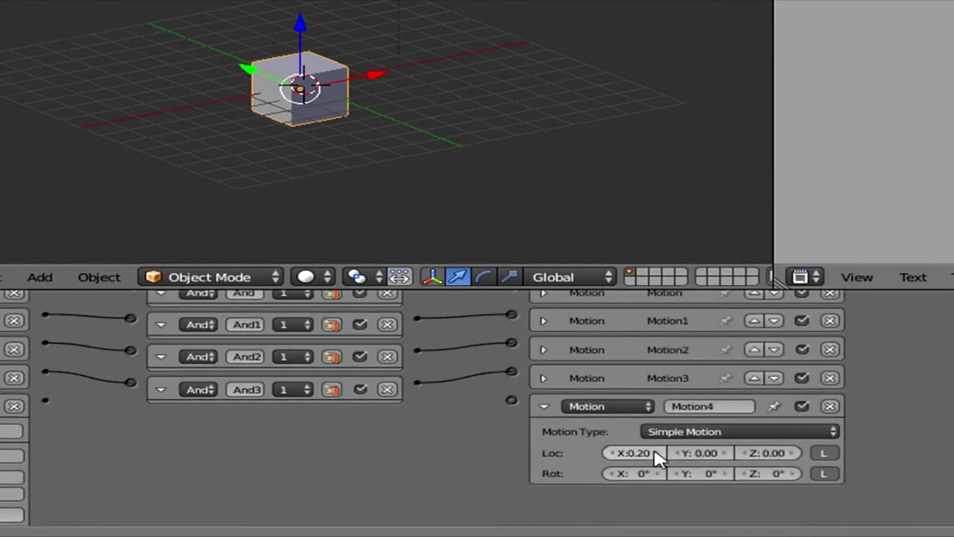
left_click_drag(46, 400, 510, 400)
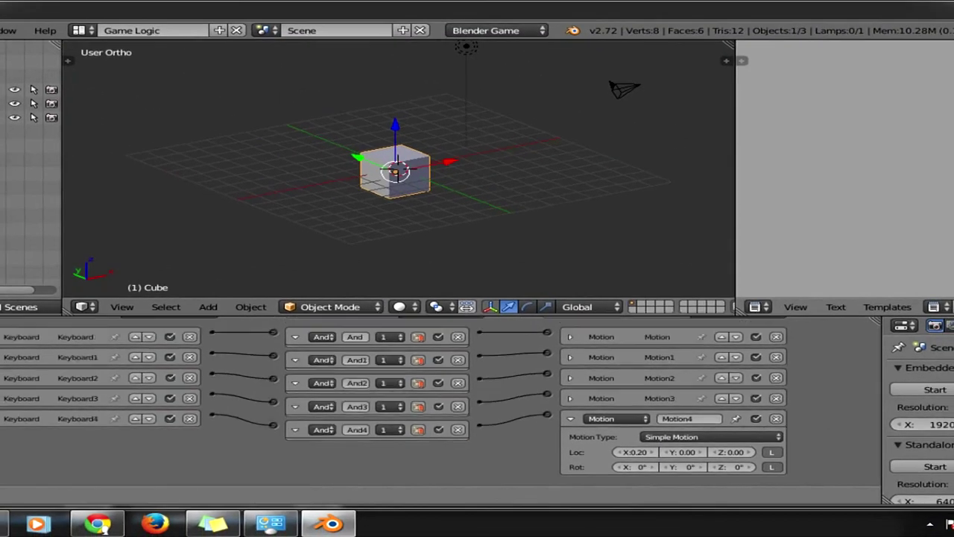
Step: Start the game in the Embedded Player and slide the cube back and forth with Left/Right
left_click(936, 390)
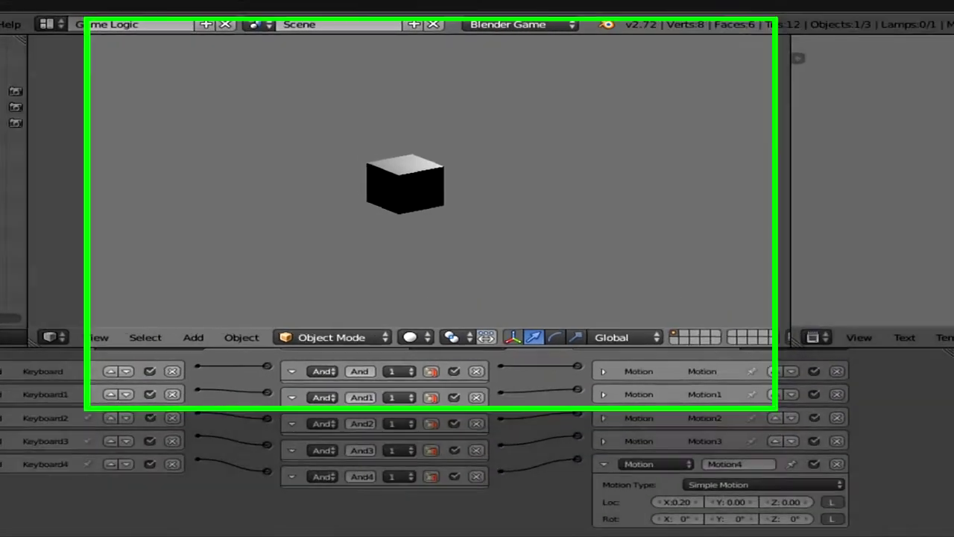
key("Left")
key("Right")
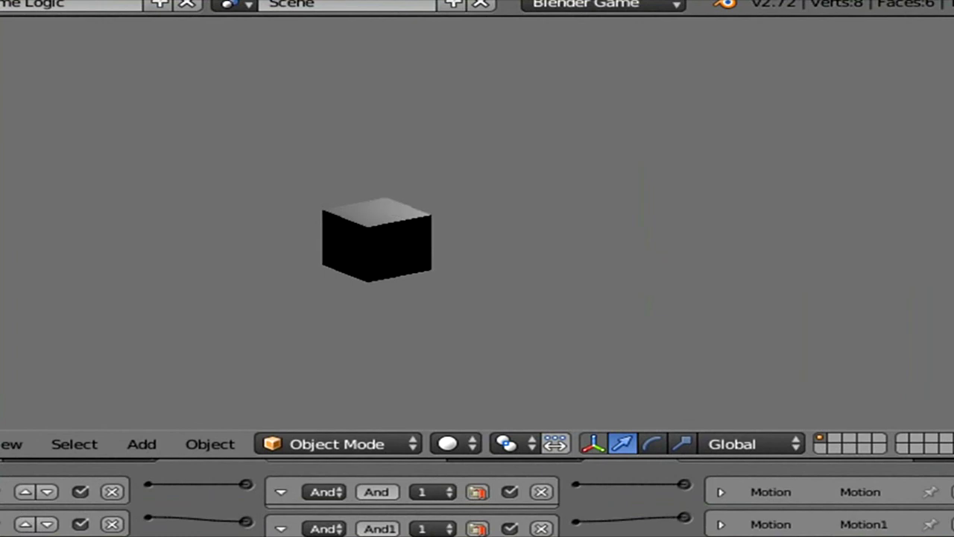
key("Left")
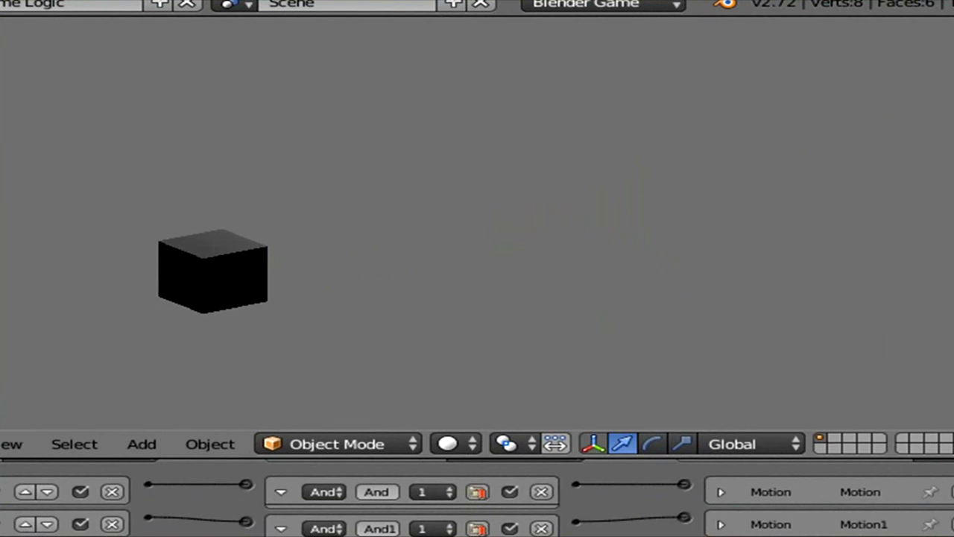
key("Right")
key("Left")
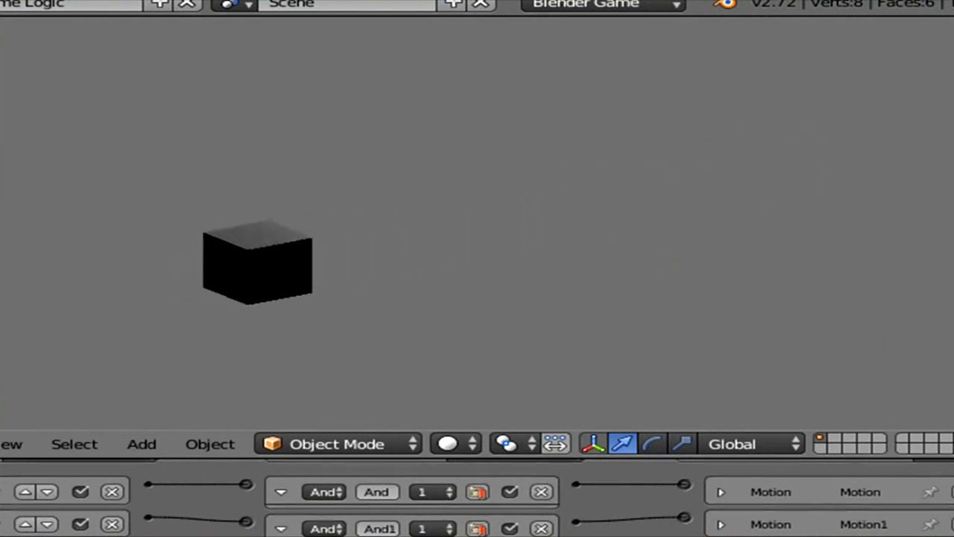
key("Right")
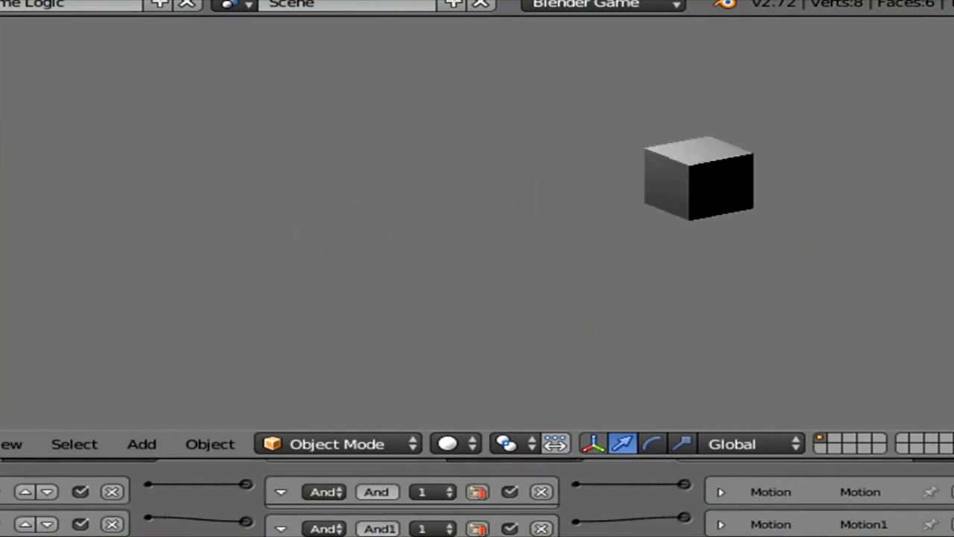
key("Left")
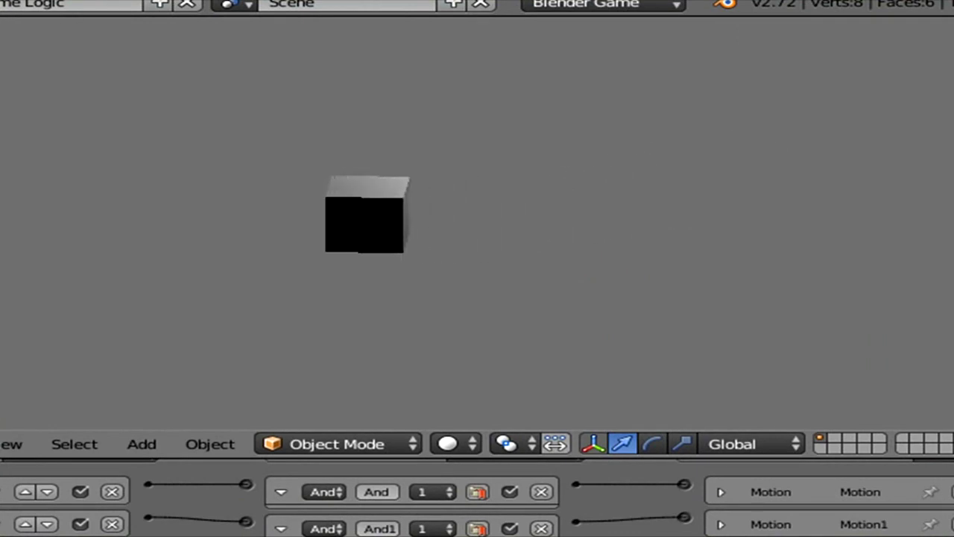
Step: Drive the cube with the Down, Up, Left and Right keys to test every control
key("Down")
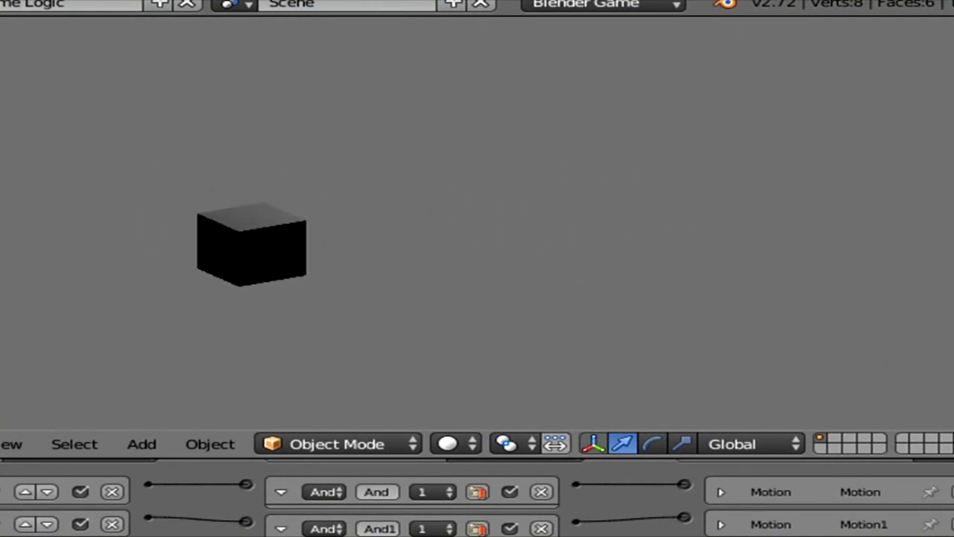
key("Up")
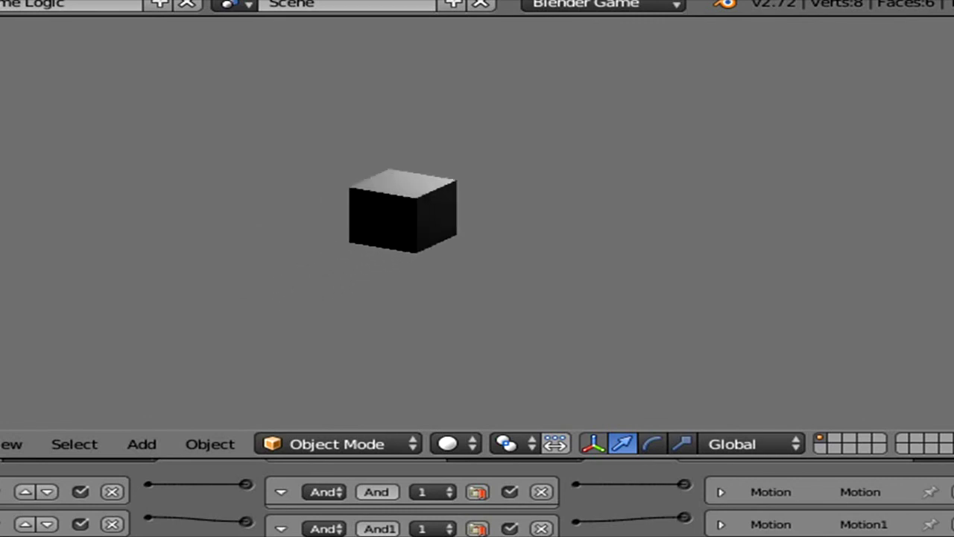
key("Down")
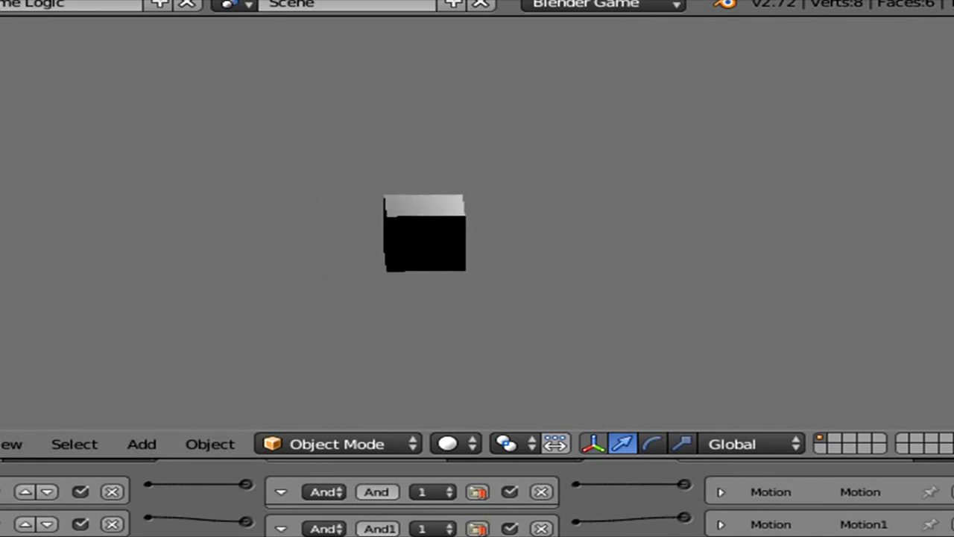
key("Left")
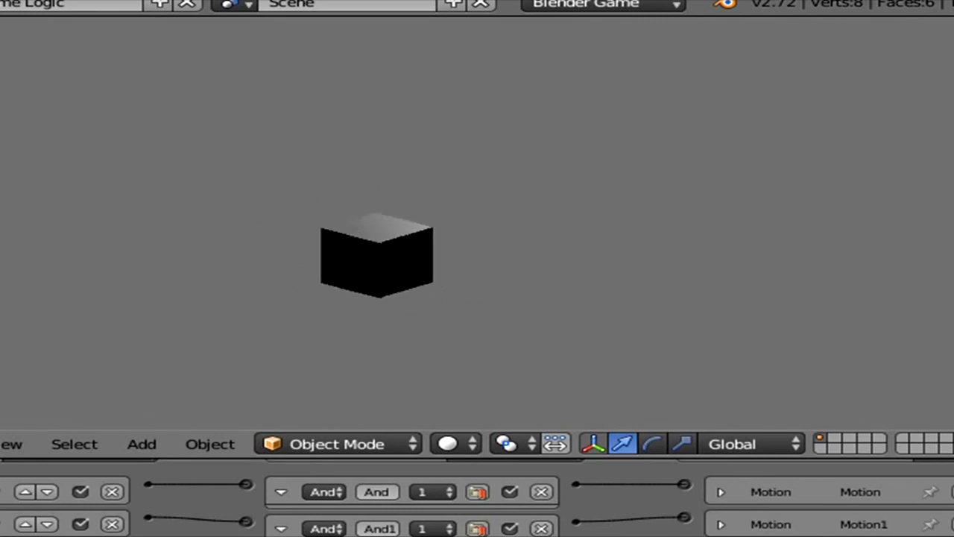
key("Right")
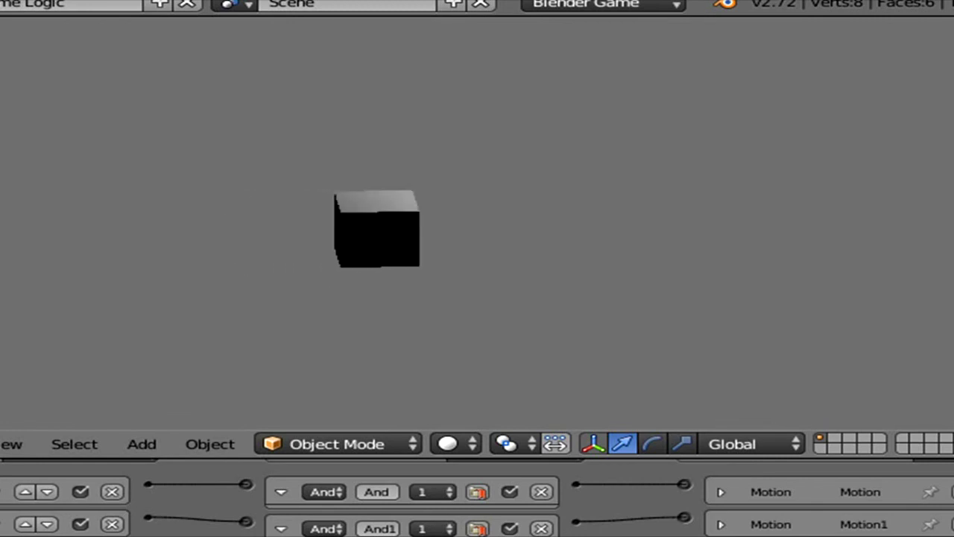